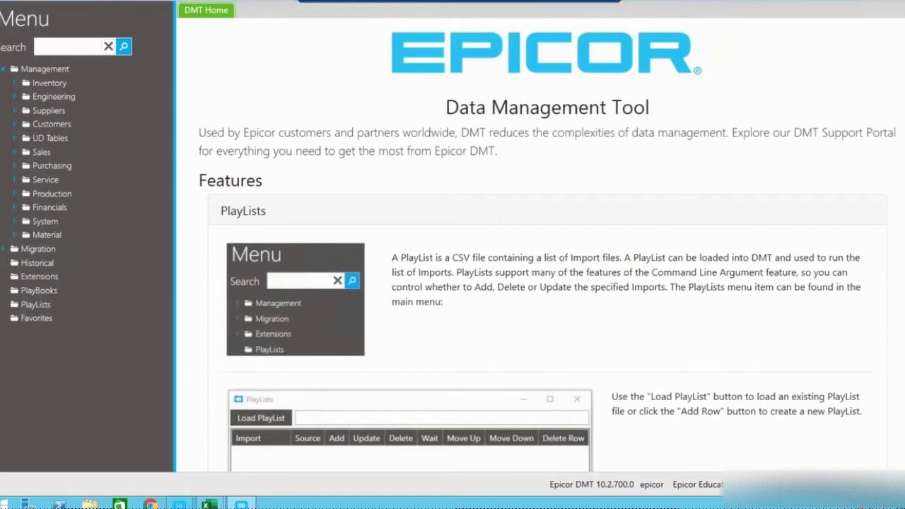
Bring up Part Maintenance for part 1100-E000739 and focus Min On-Hand on the Sites tab
mouse_move(180, 504)
click(227, 460)
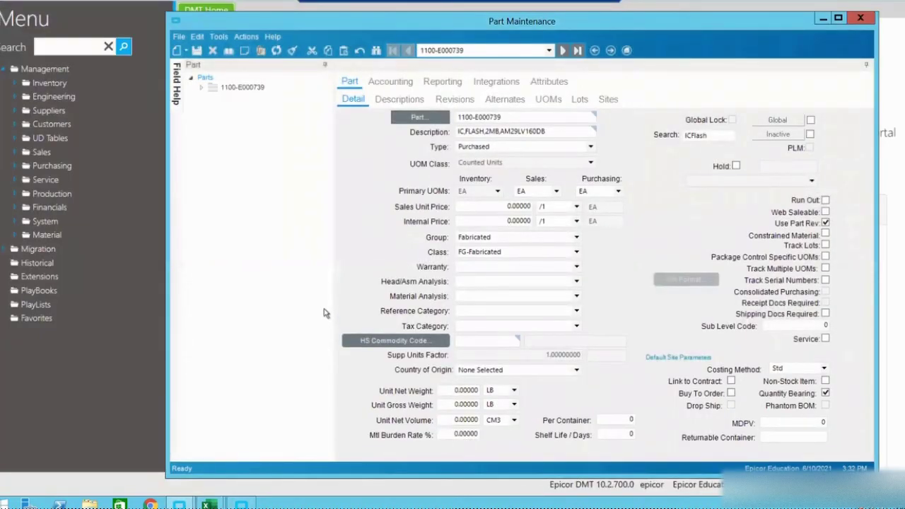
click(609, 101)
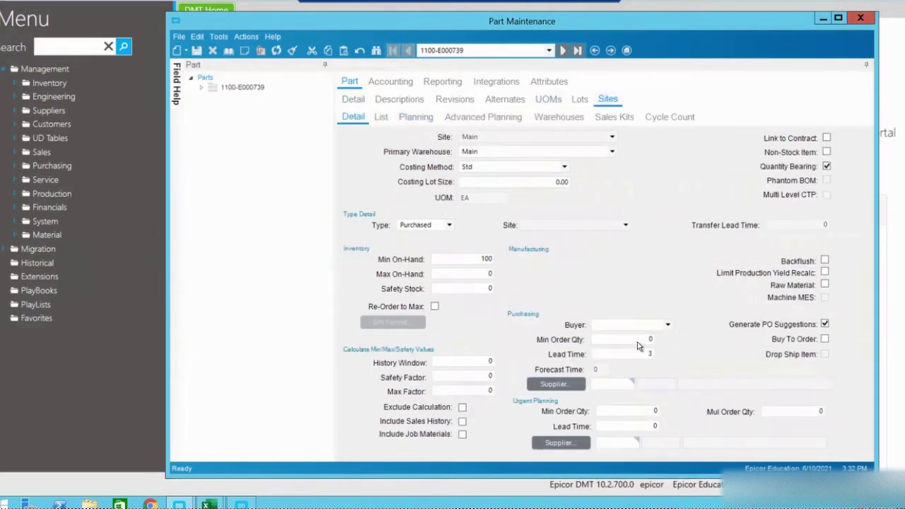
click(473, 260)
Show Field Help for Min On-Hand and pin the help panel open
click(273, 37)
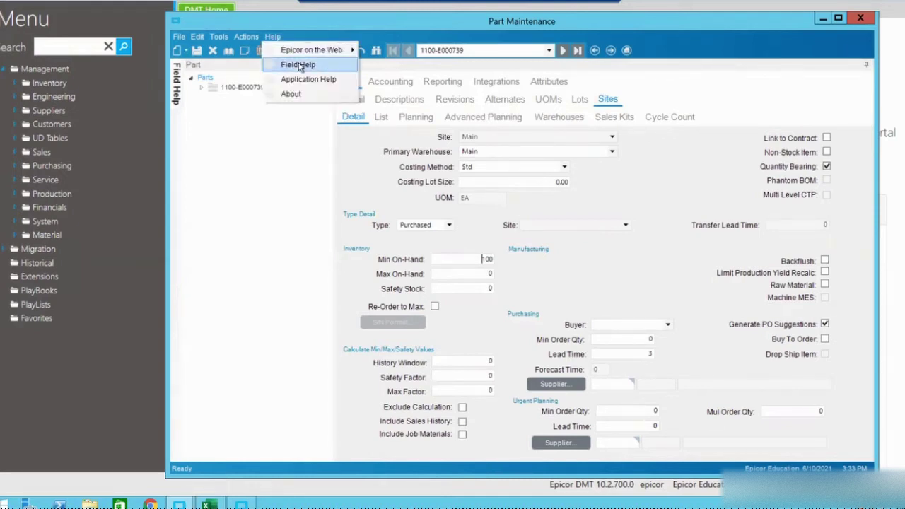
click(298, 65)
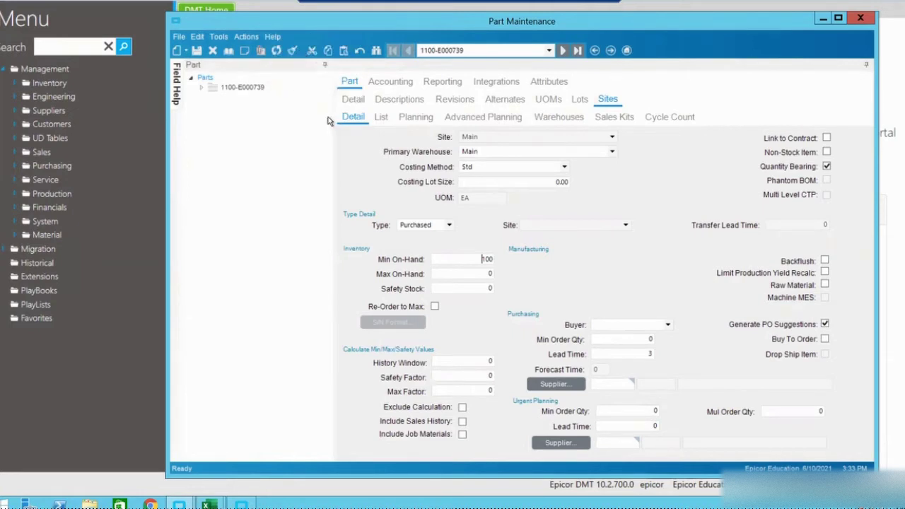
mouse_move(177, 83)
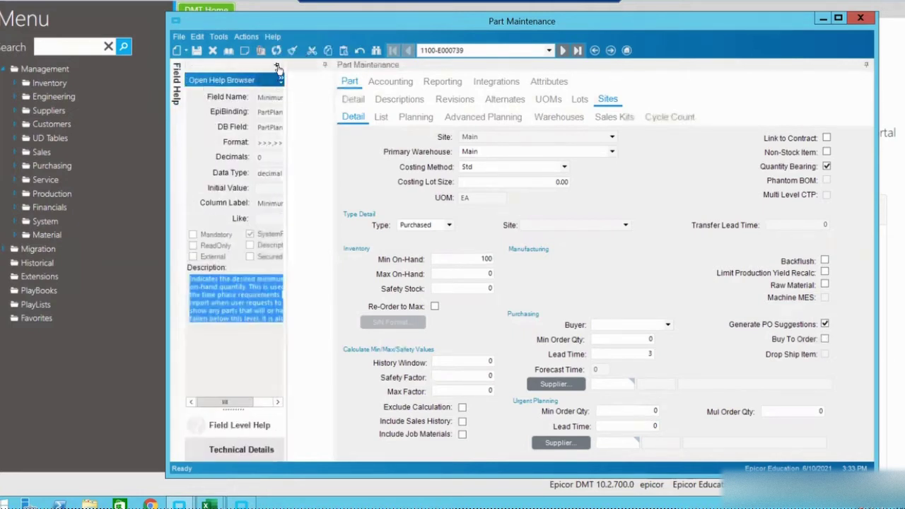
click(278, 66)
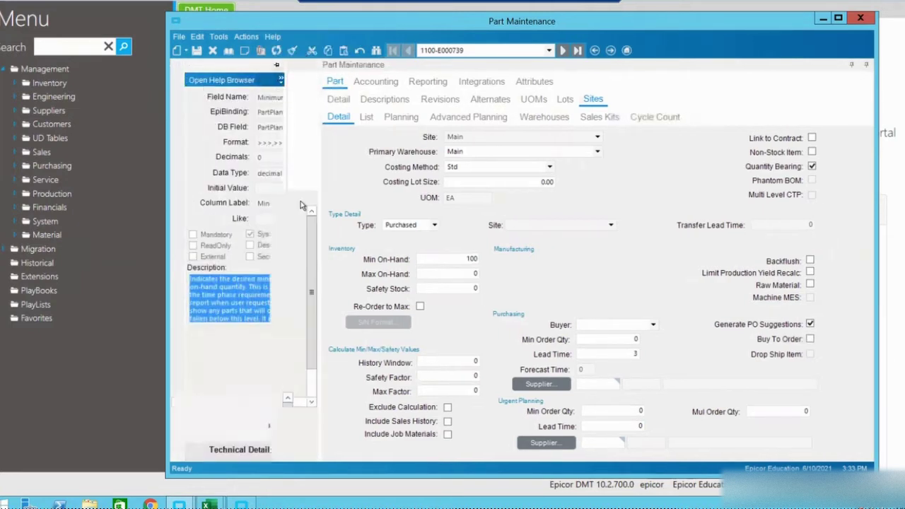
Read the PartPlant DB fields for Min On-Hand (MinimumQty), Max On-Hand, Safety Stock and Lead Time, then return to DMT
click(457, 258)
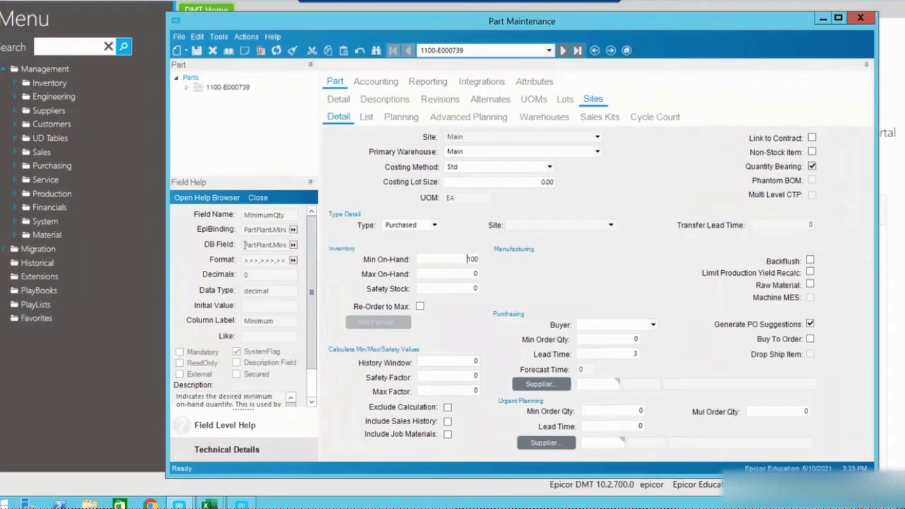
drag(244, 244, 271, 244)
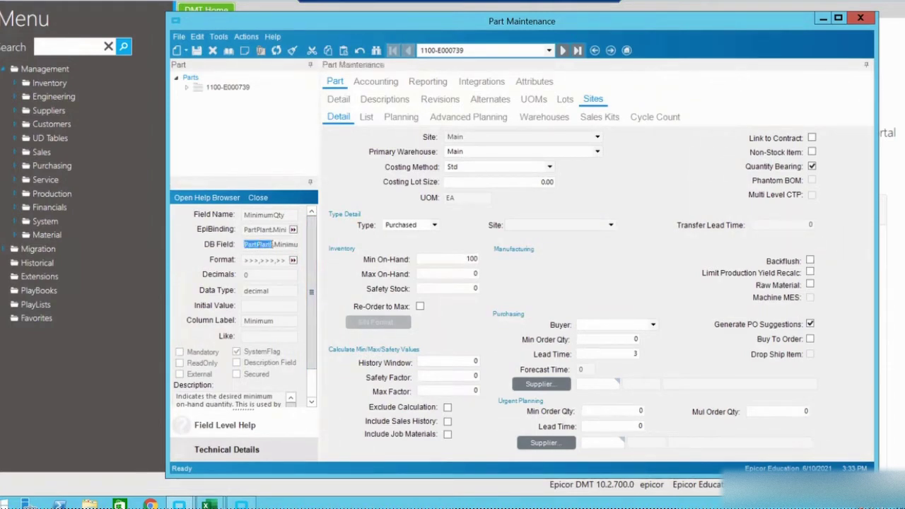
double_click(277, 244)
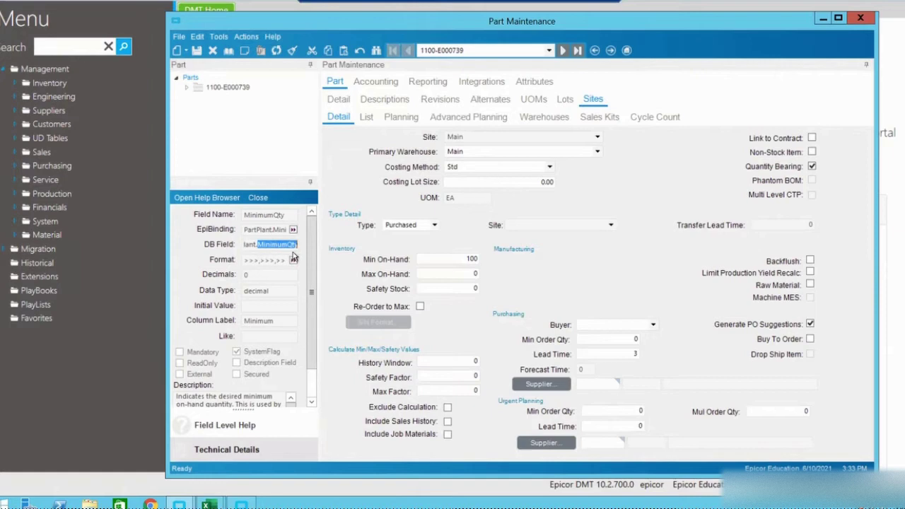
click(467, 281)
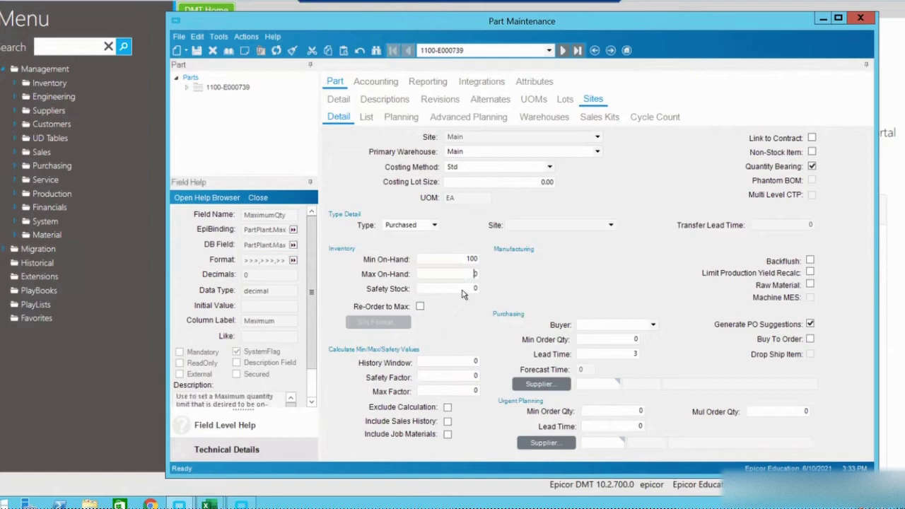
click(589, 341)
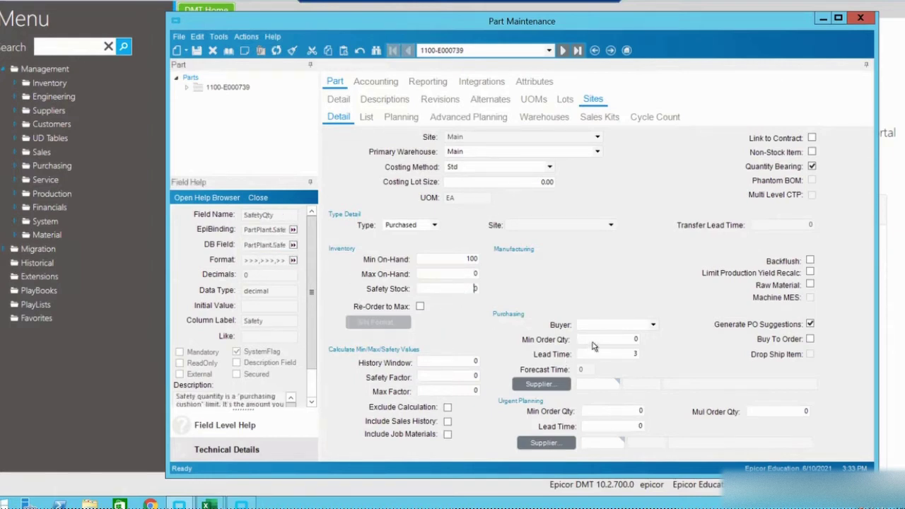
click(605, 355)
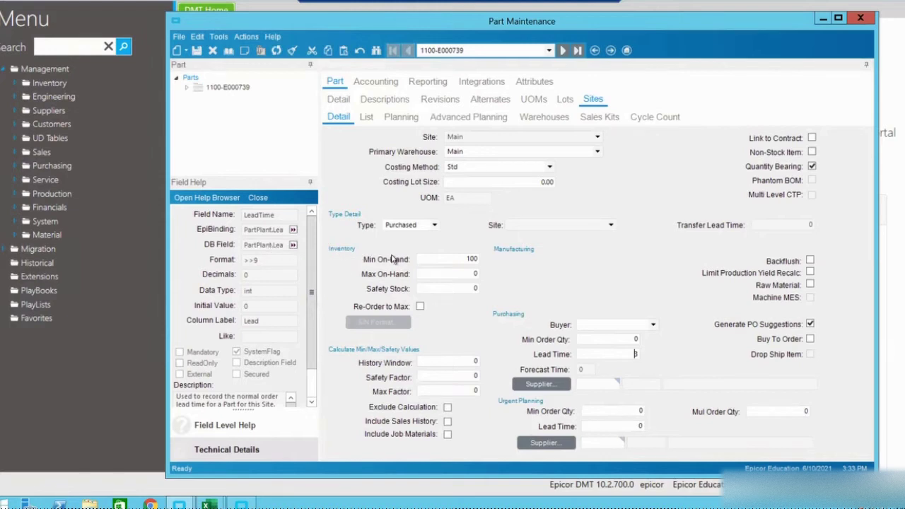
click(175, 5)
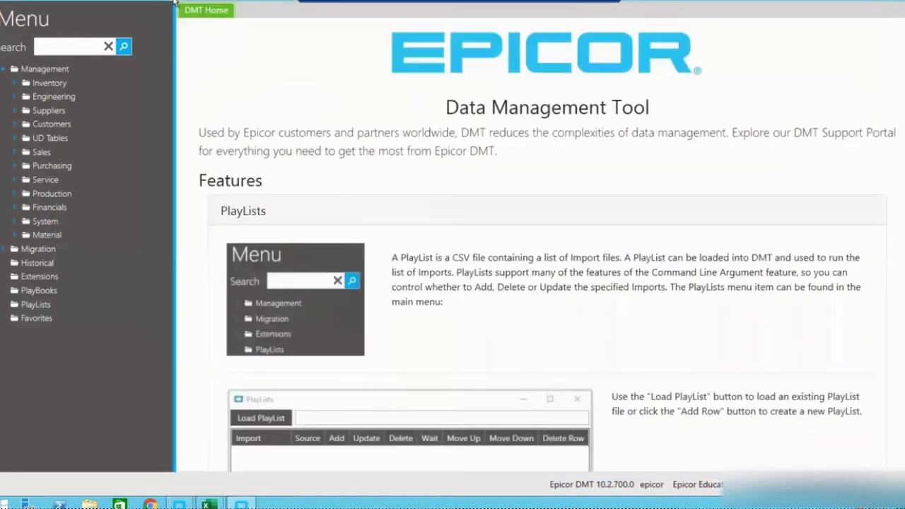
click(15, 83)
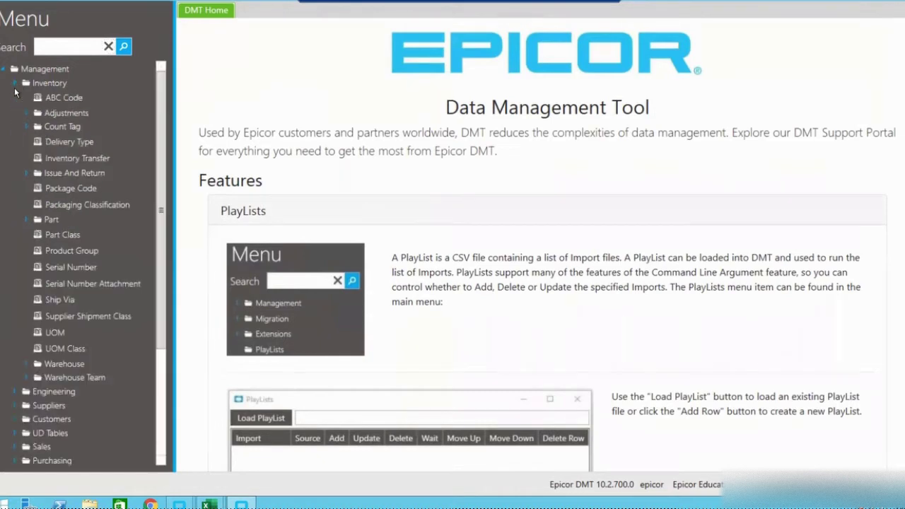
Search the DMT import list for 'part plant' and launch the Part Plant import
click(30, 220)
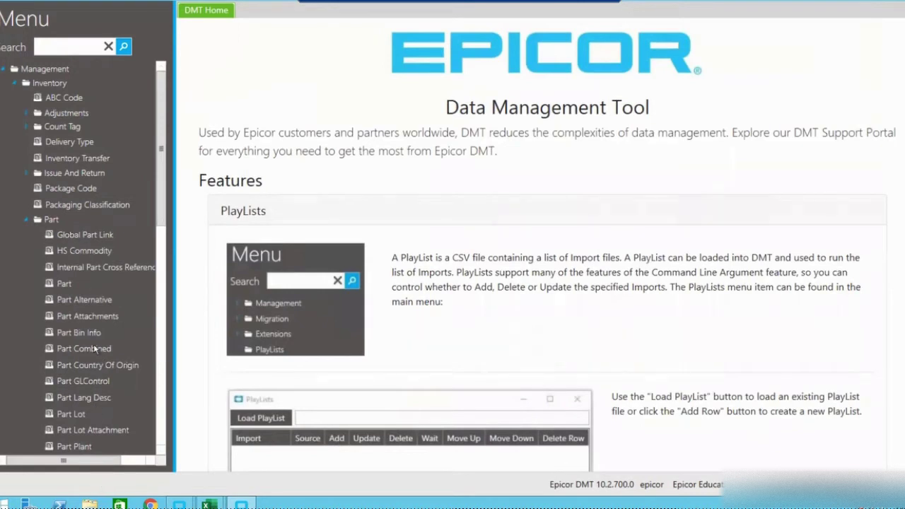
click(85, 48)
text(part plant)
click(27, 74)
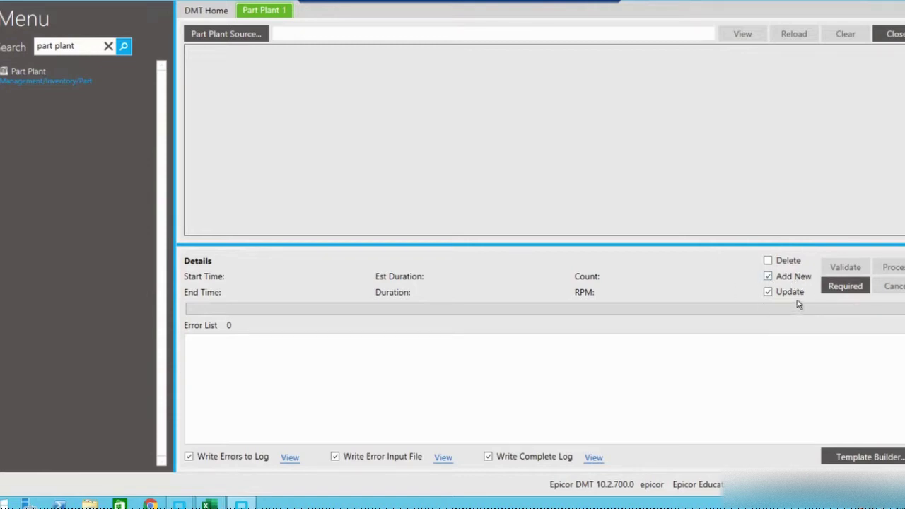
Uncheck Add New so only Update applies, and confirm required columns Company, PartNum and Plant
click(769, 277)
click(852, 288)
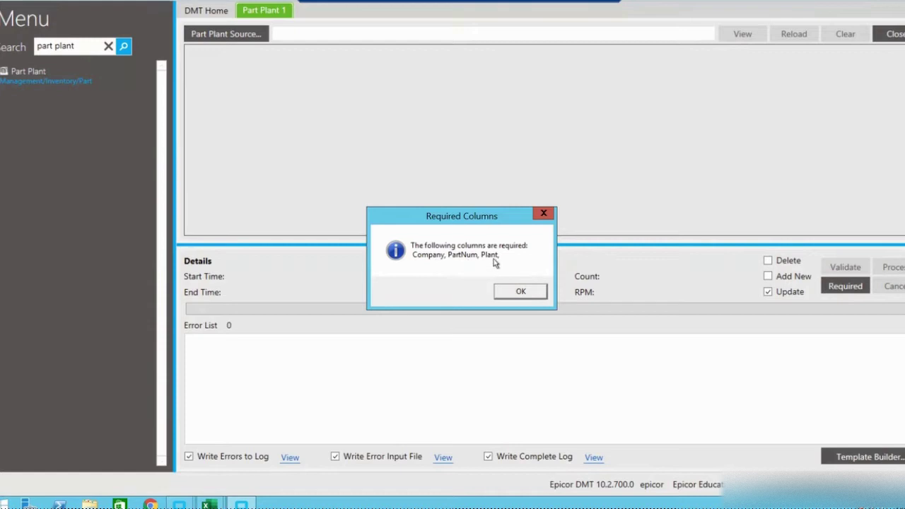
click(527, 291)
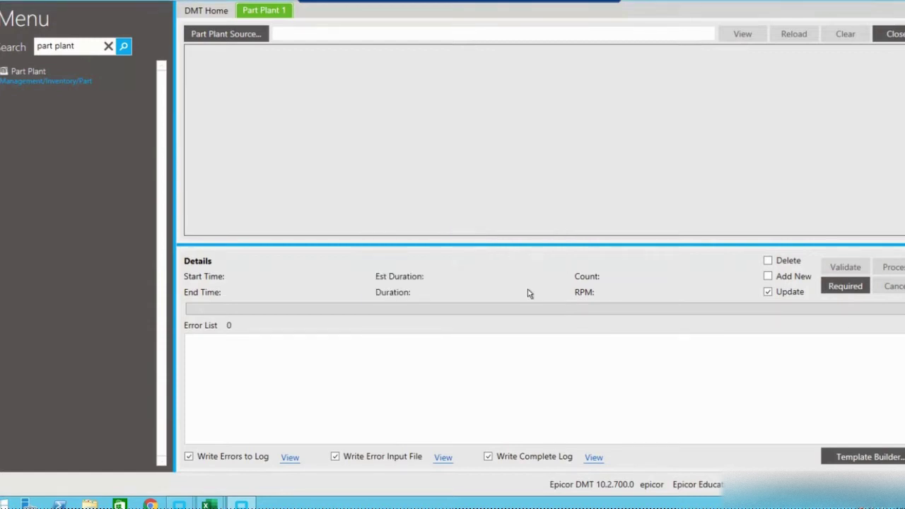
click(859, 461)
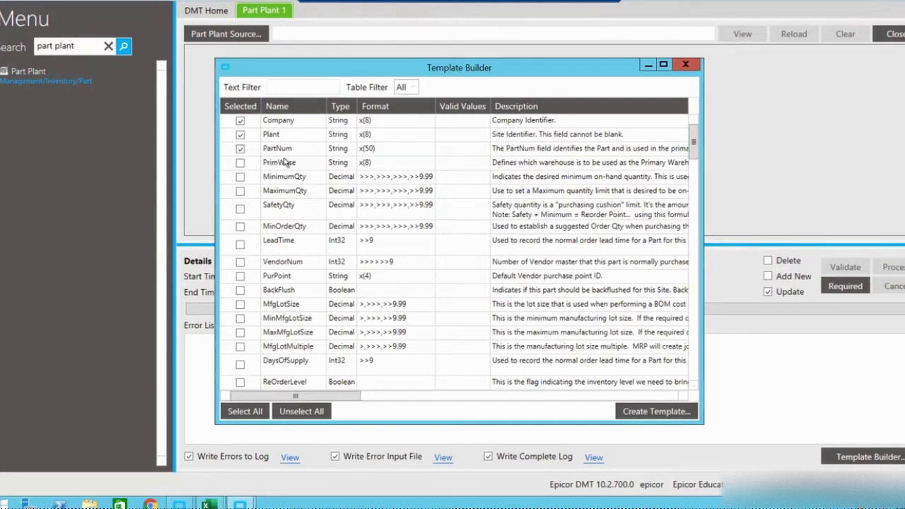
Include MinimumQty, MaximumQty, SafetyQty, MinOrderQty and LeadTime in the Part Plant template
click(240, 178)
click(240, 192)
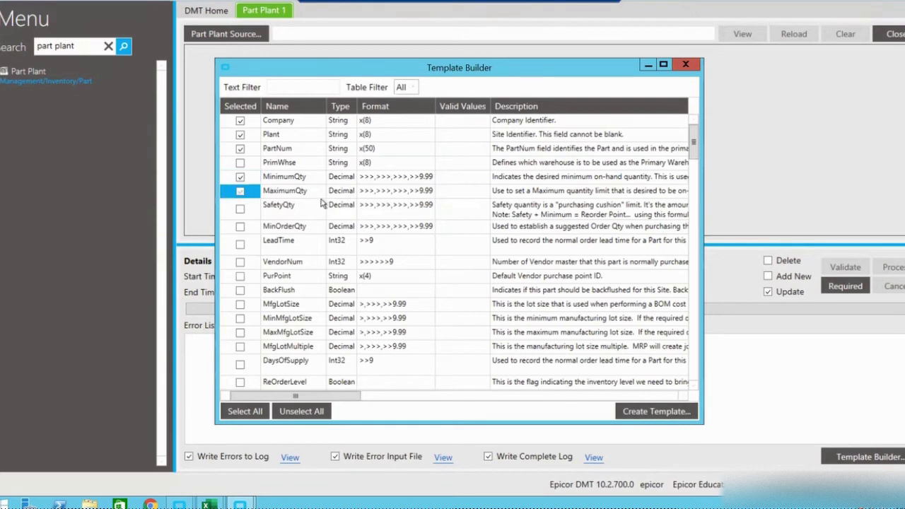
click(240, 210)
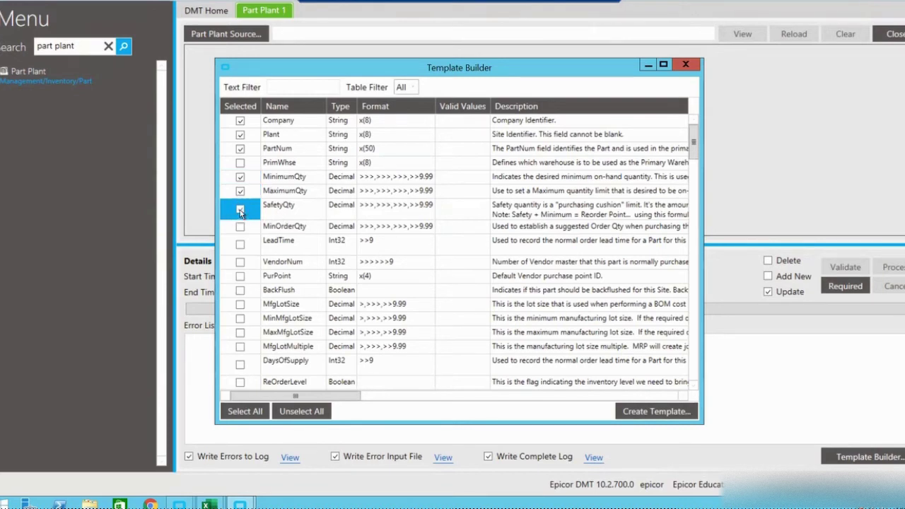
click(241, 227)
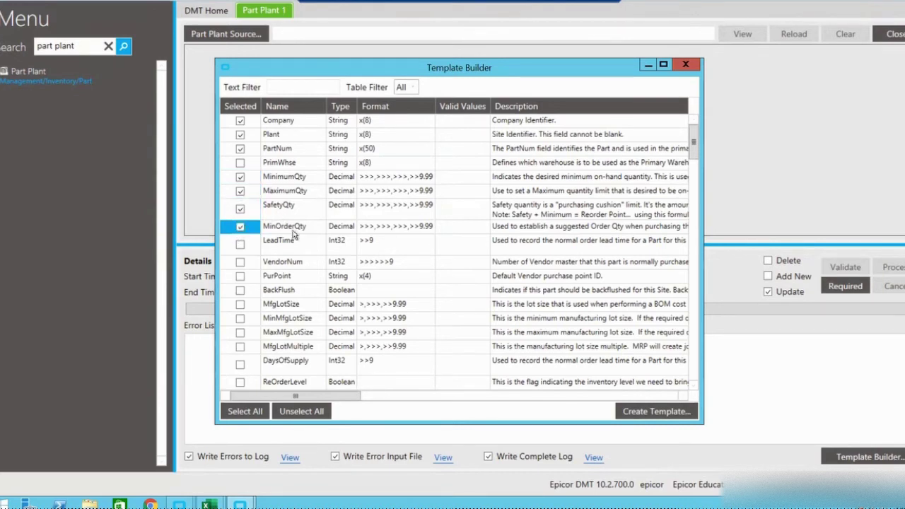
click(244, 245)
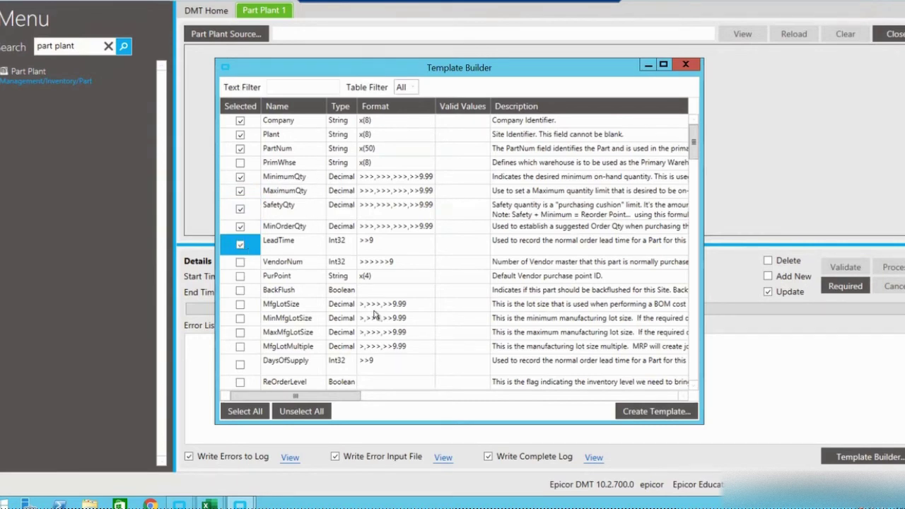
Create and save the template as PartPlant, then bring up the PartPlant spreadsheet in Excel
click(657, 411)
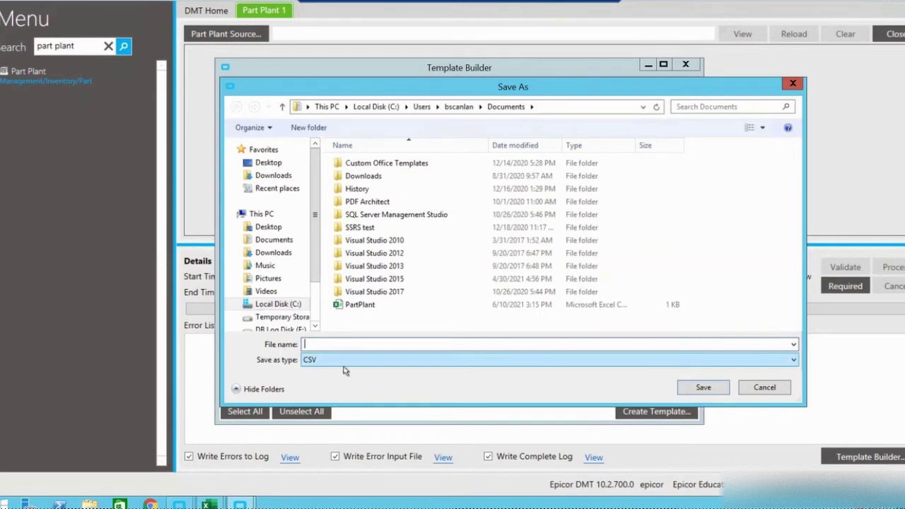
click(748, 384)
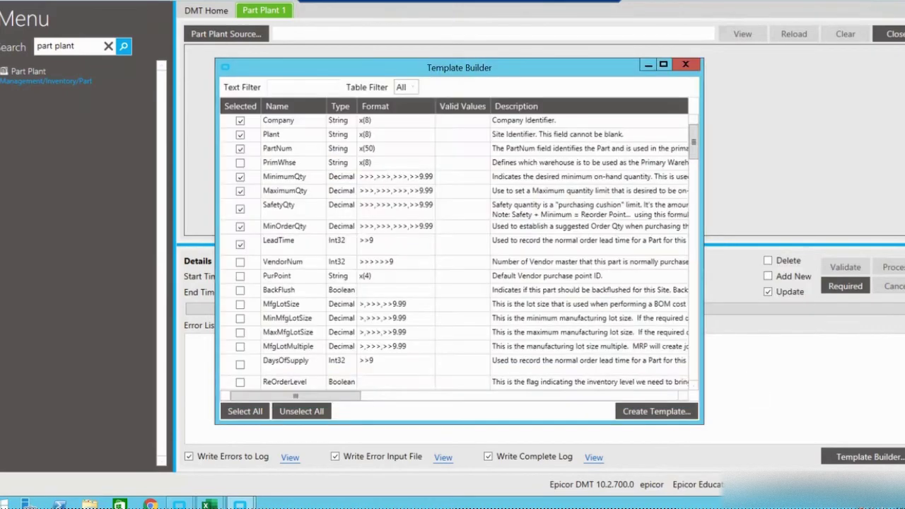
mouse_move(207, 504)
click(269, 467)
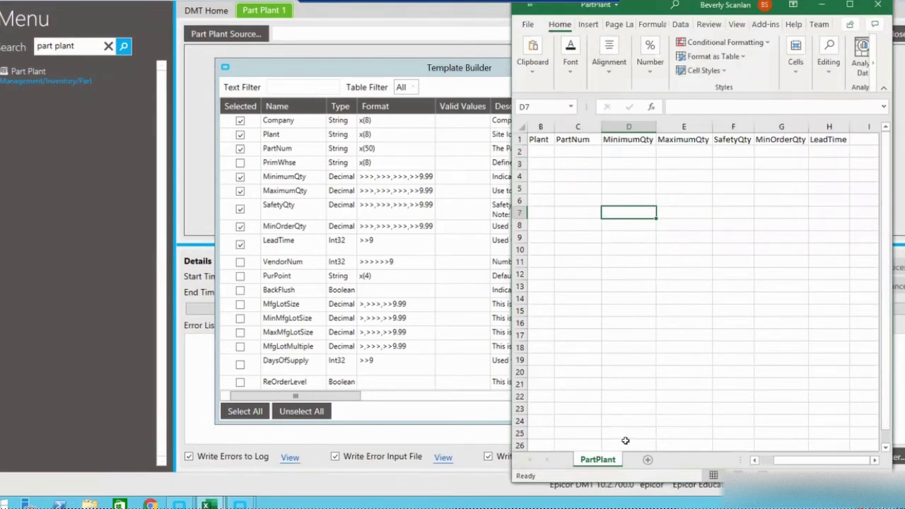
Widen the PartPlant template window to show every column from cell A2, then bring up PartPlantQuery
drag(786, 463, 767, 463)
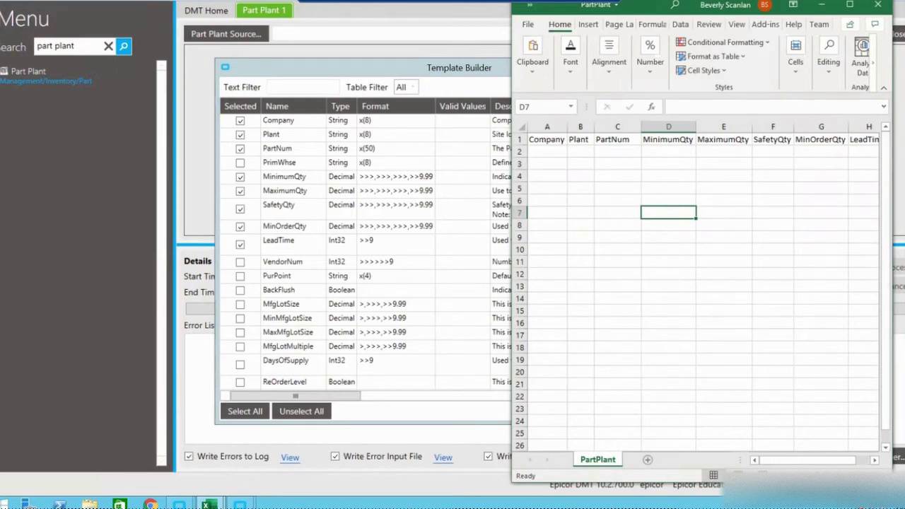
drag(896, 152, 901, 152)
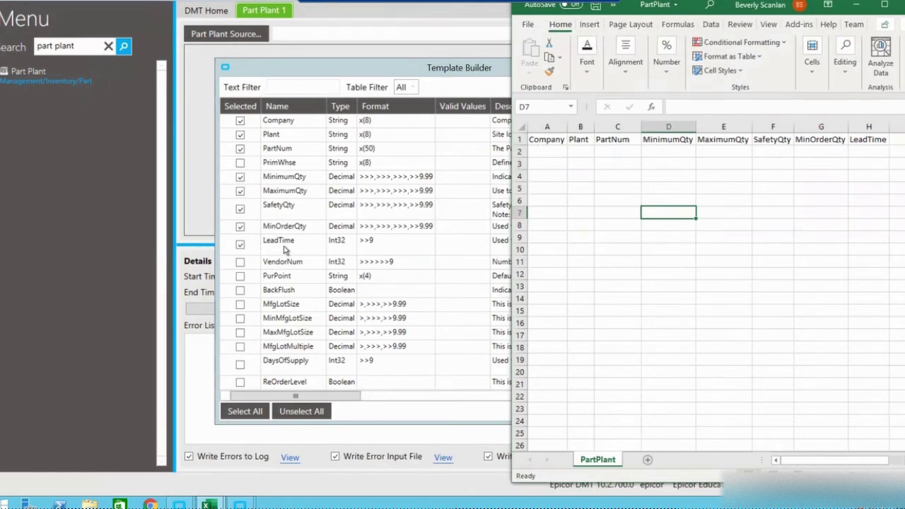
click(548, 153)
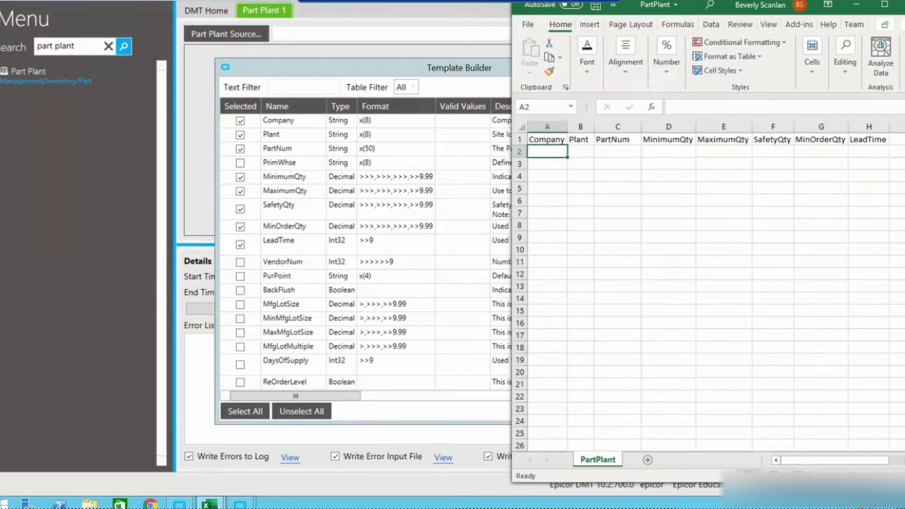
mouse_move(241, 505)
mouse_move(209, 503)
click(161, 451)
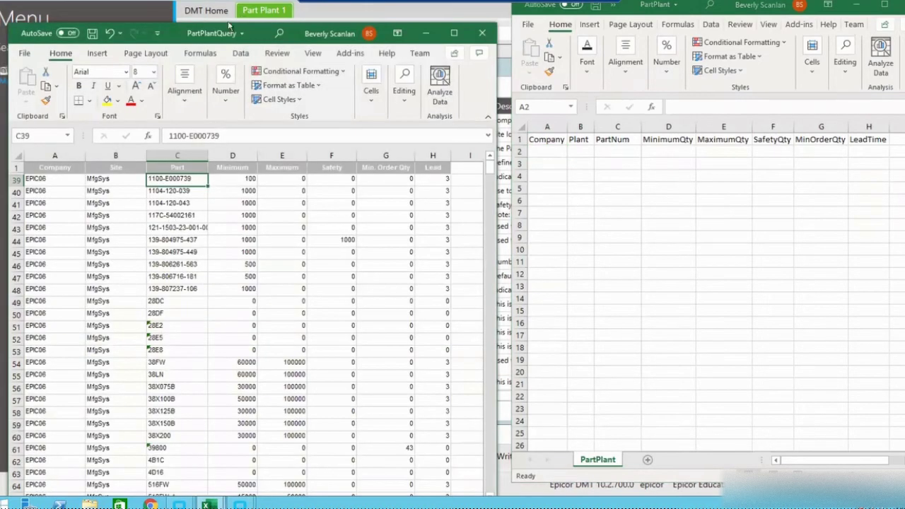
Copy PartPlantQuery rows 39–41 and paste them into A2:H4 of the PartPlant template
drag(259, 30, 255, 6)
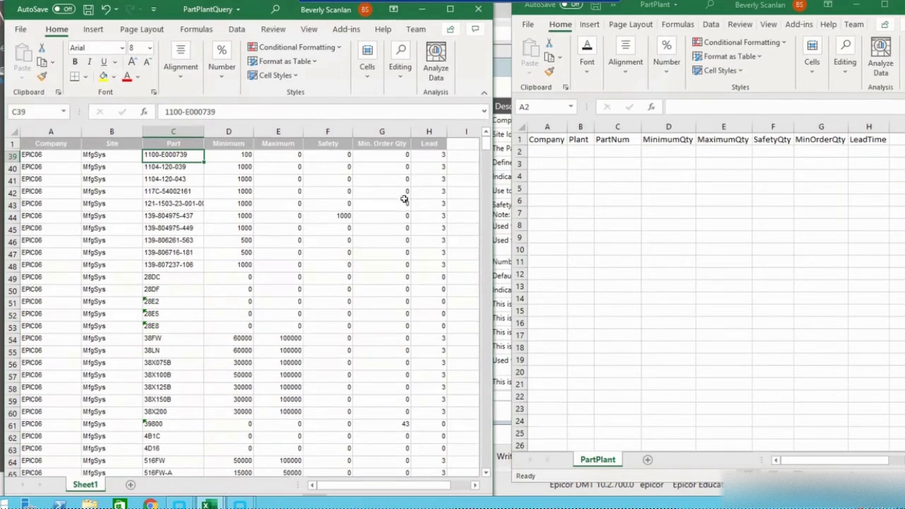
drag(63, 157, 427, 183)
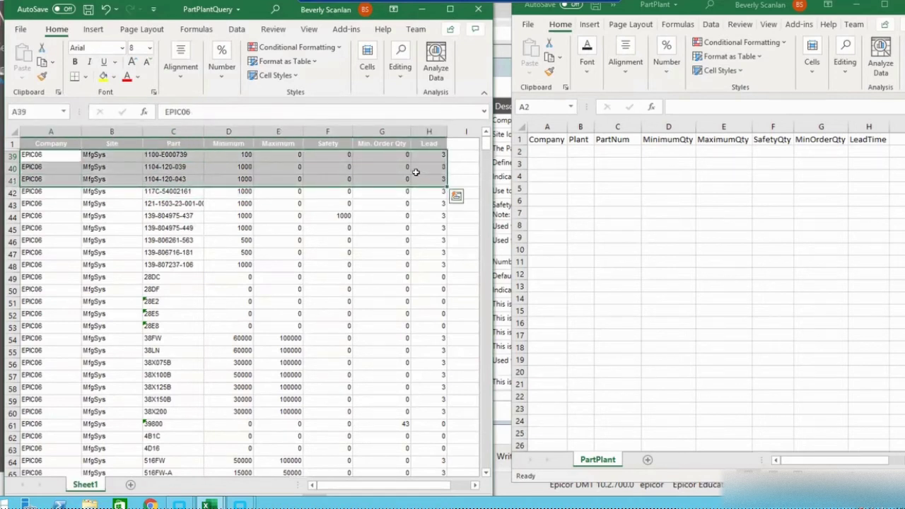
key(ctrl+c)
click(554, 150)
drag(554, 149, 874, 175)
key(ctrl+v)
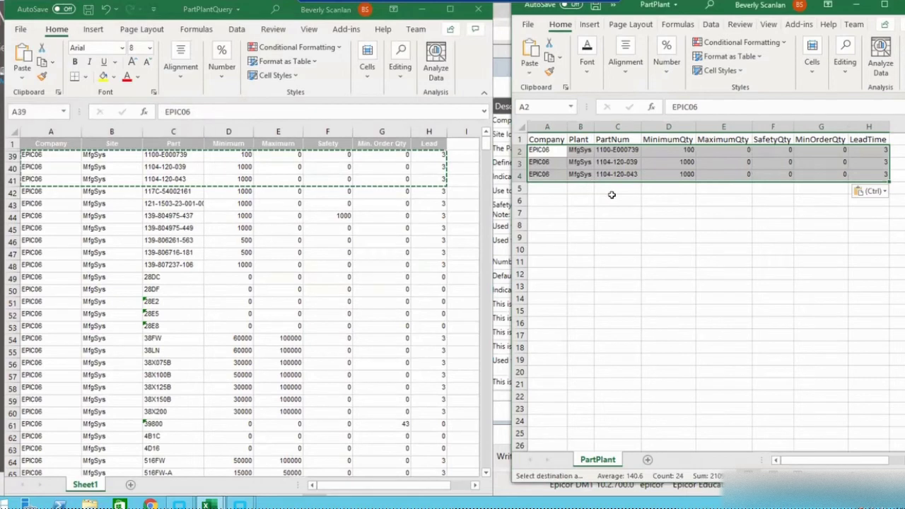
Review the pasted Company, Plant and quantity/lead-time values in the PartPlant rows
click(534, 164)
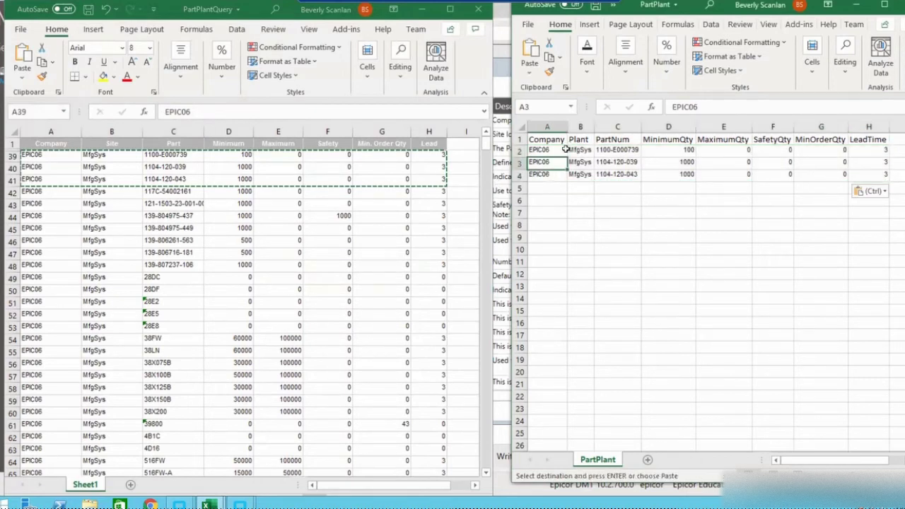
drag(558, 150, 558, 182)
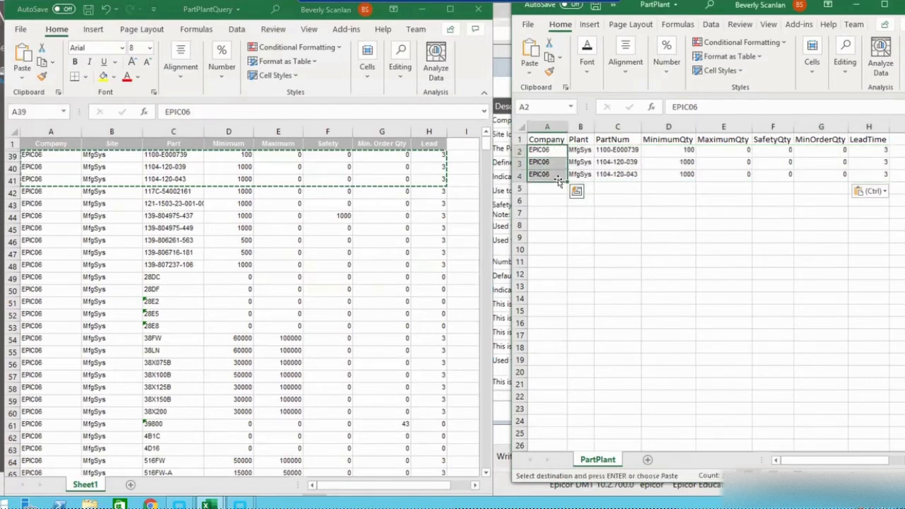
drag(582, 151, 585, 176)
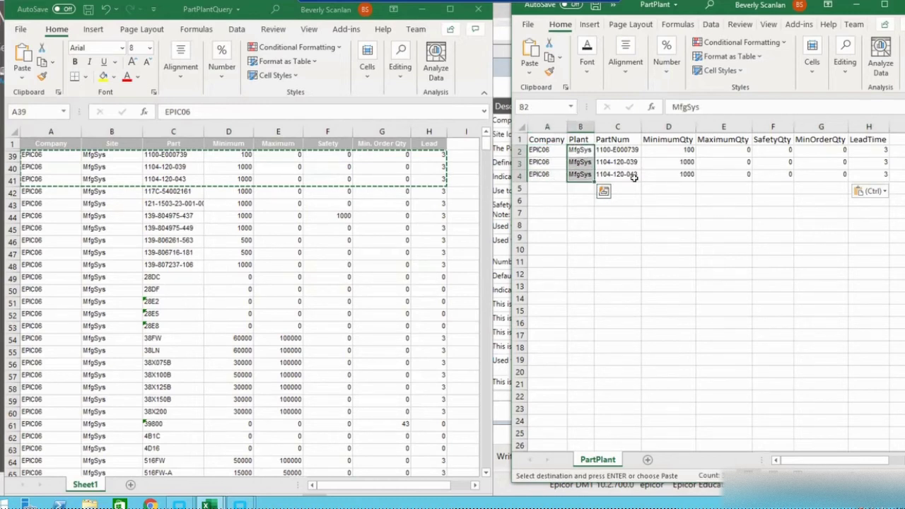
click(665, 162)
drag(669, 148, 858, 174)
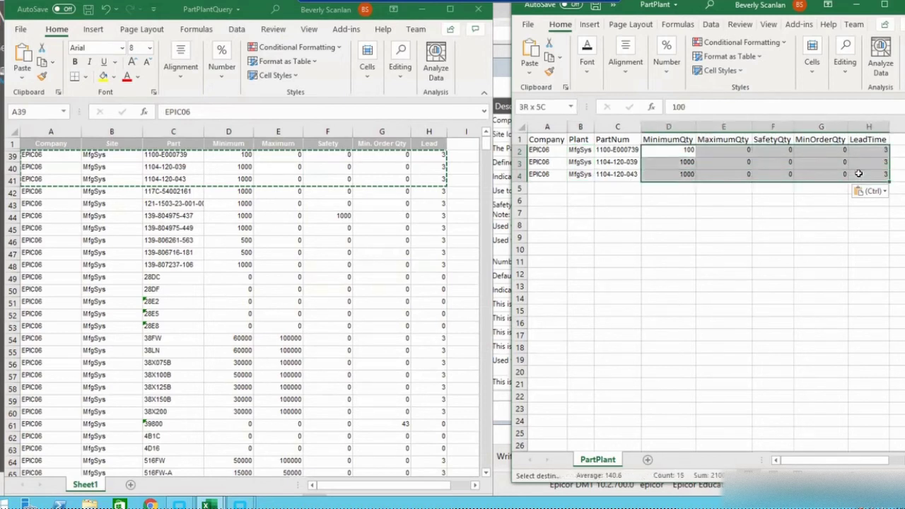
Set part 1100-E000739 to minimum 50, maximum 100, safety 0, MinOrderQty 10, LeadTime 5
click(664, 152)
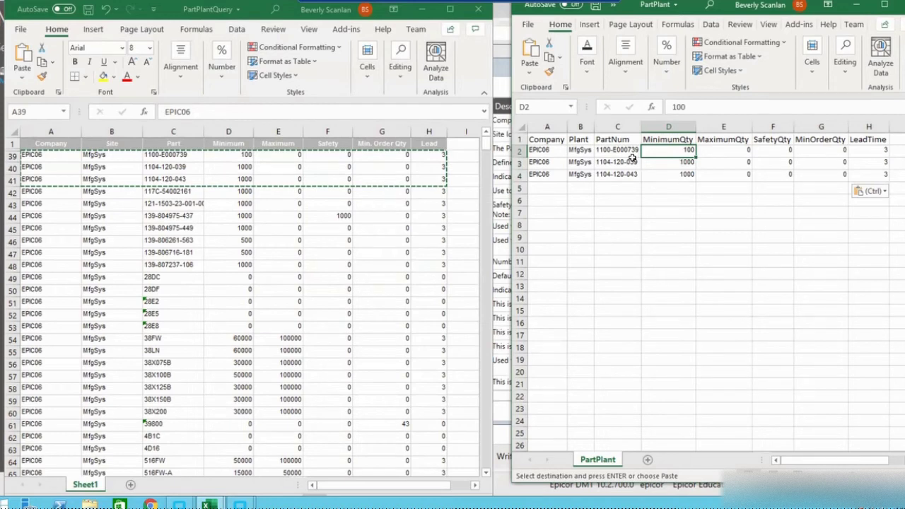
text(50)
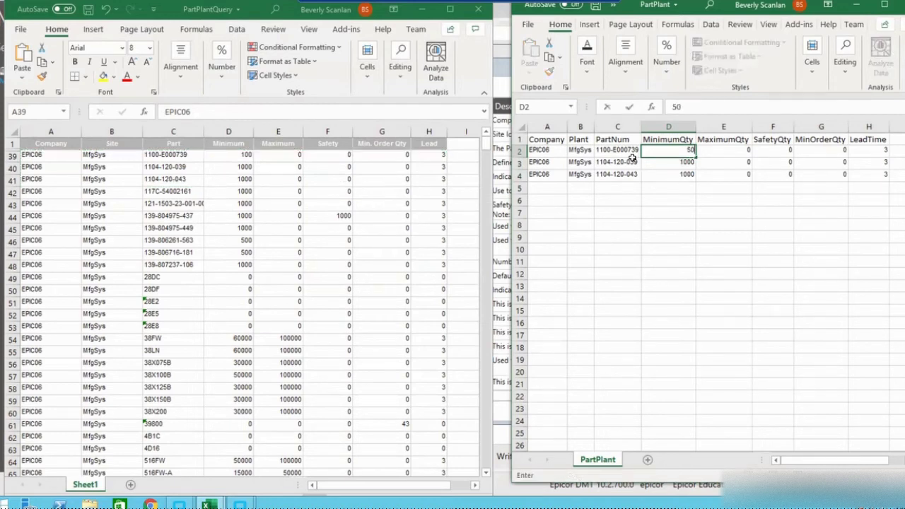
key(Tab)
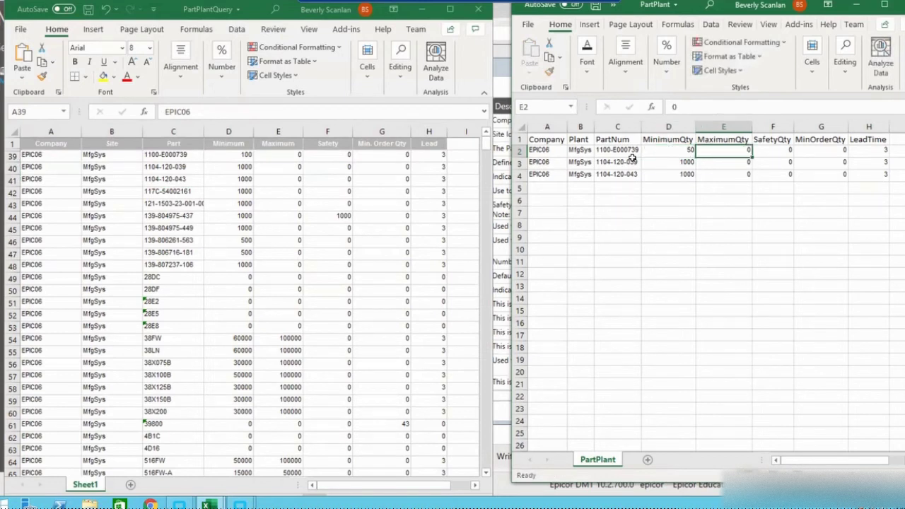
text(100)
key(Tab)
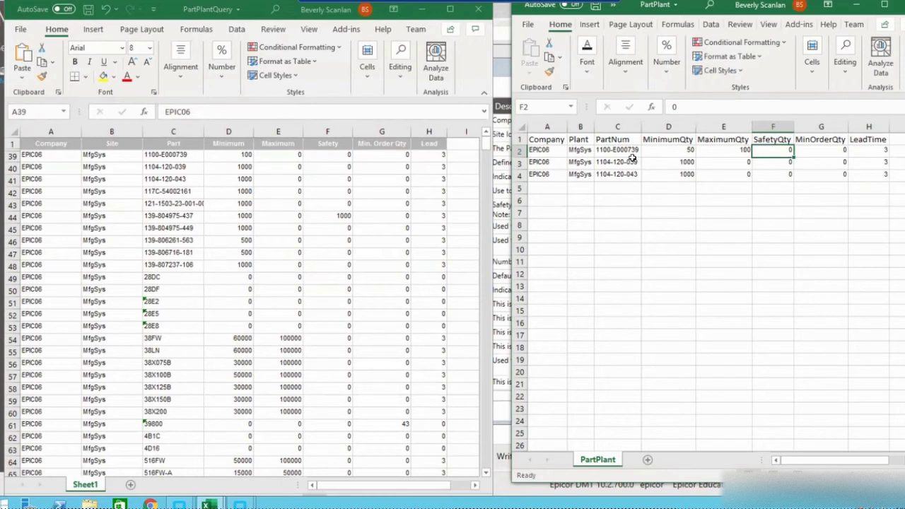
key(Tab)
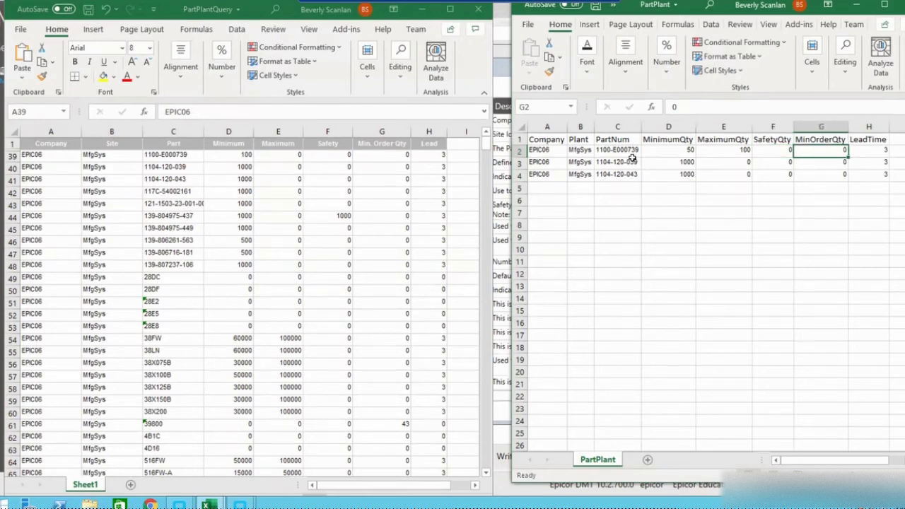
text(10)
key(Tab)
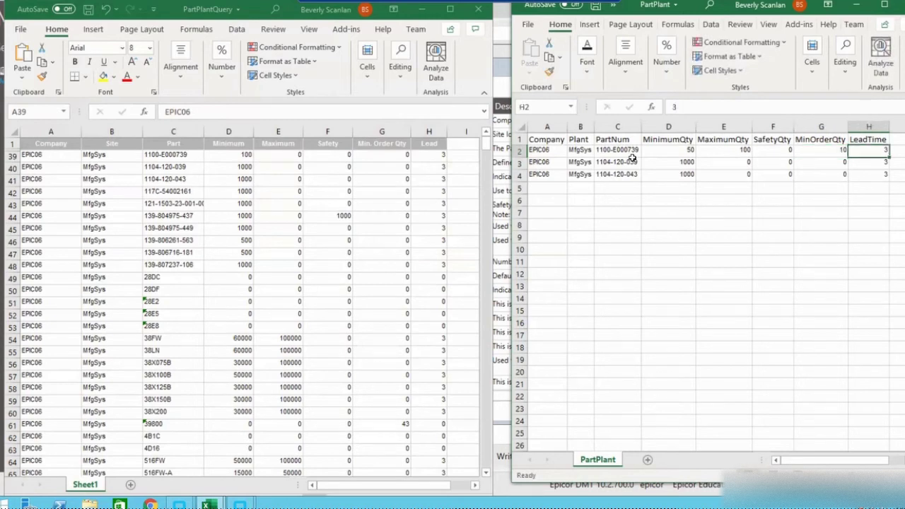
text(5)
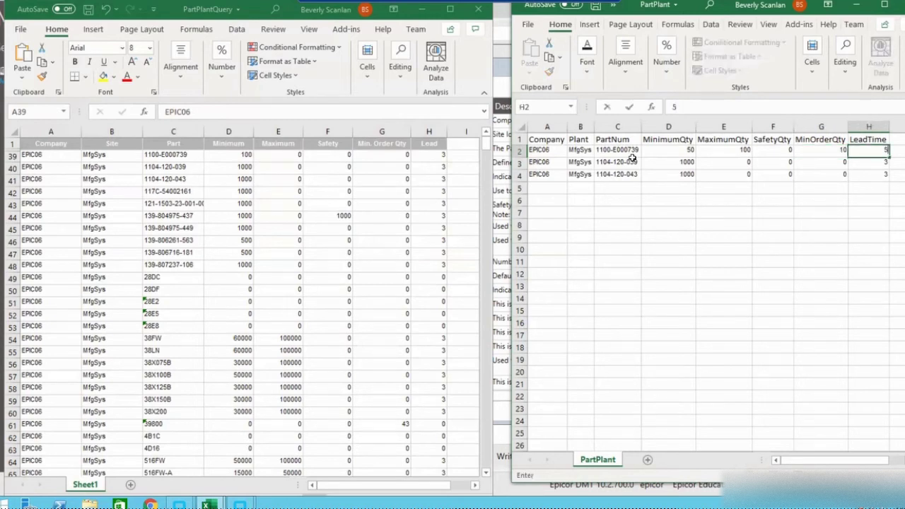
key(Return)
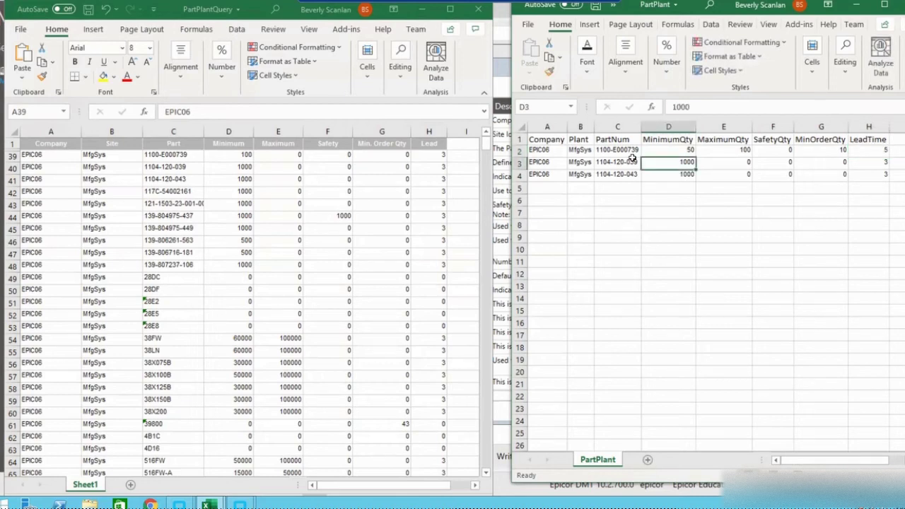
text(2000)
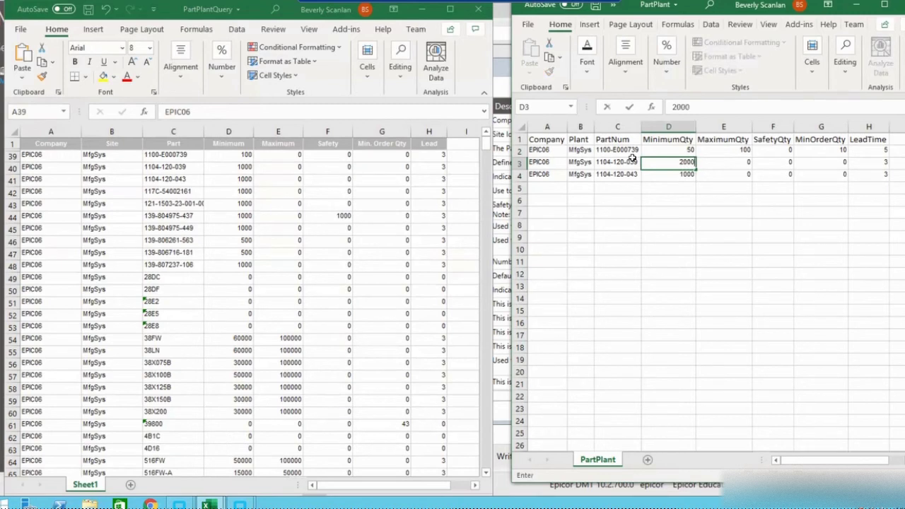
key(Tab)
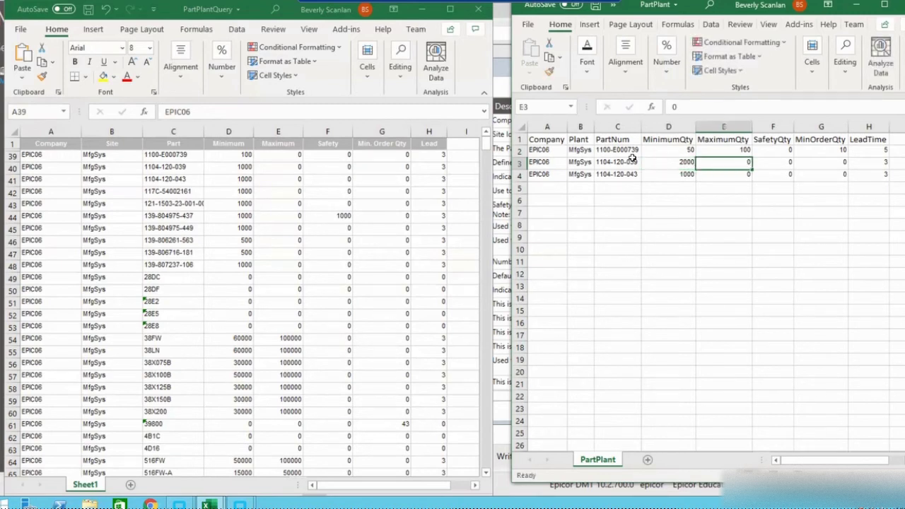
text(10000)
key(Tab)
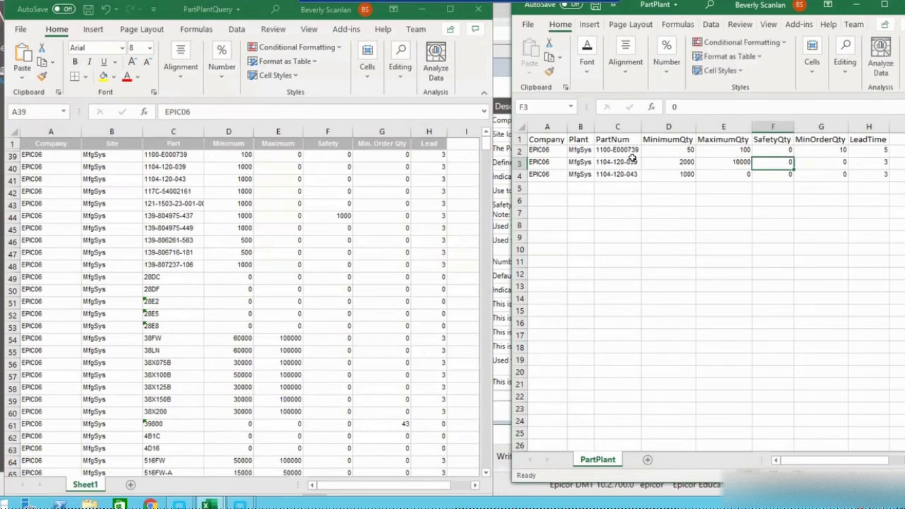
text(500)
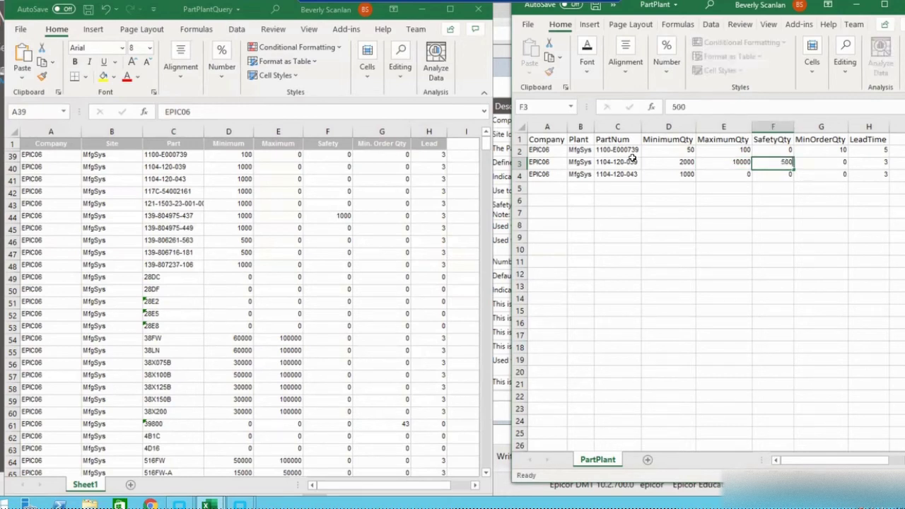
key(Tab)
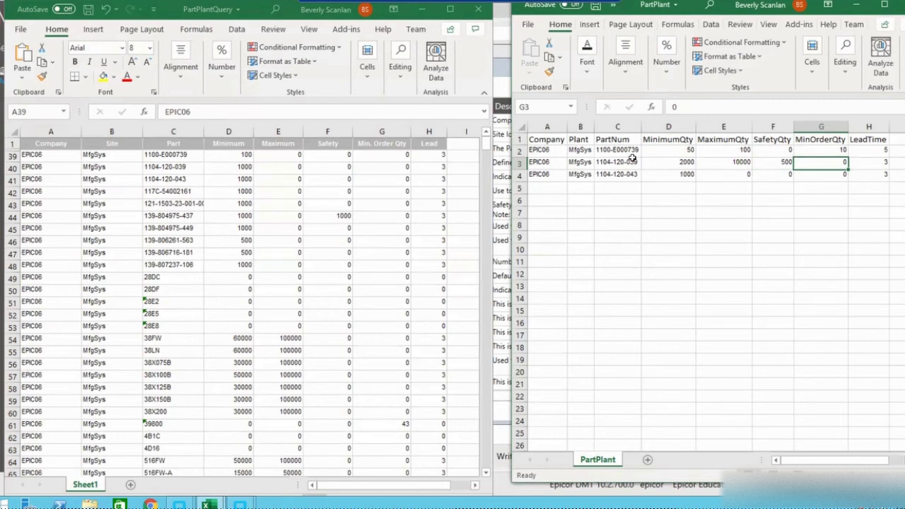
text(250)
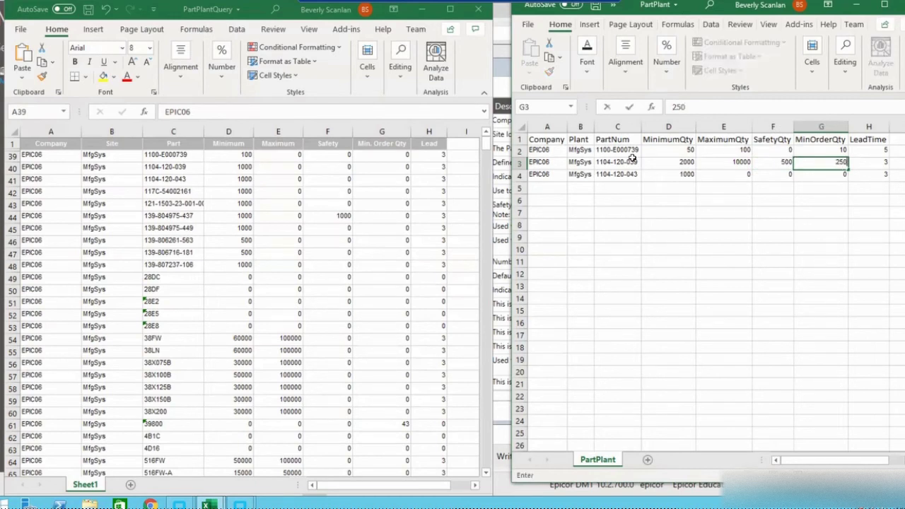
key(Tab)
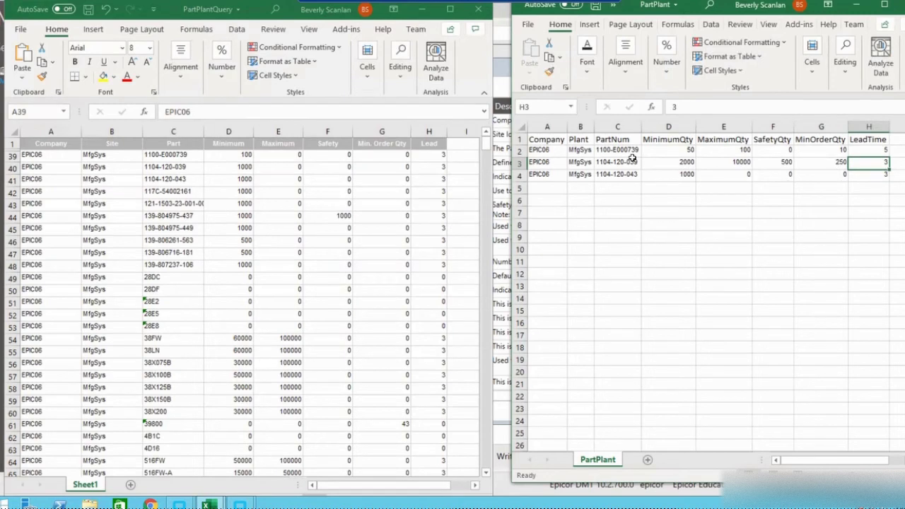
text(10)
key(Return)
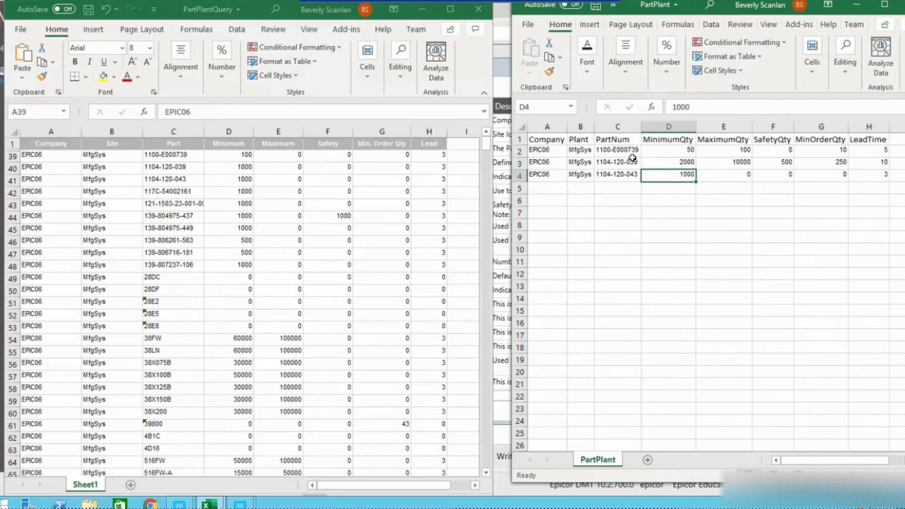
text(150)
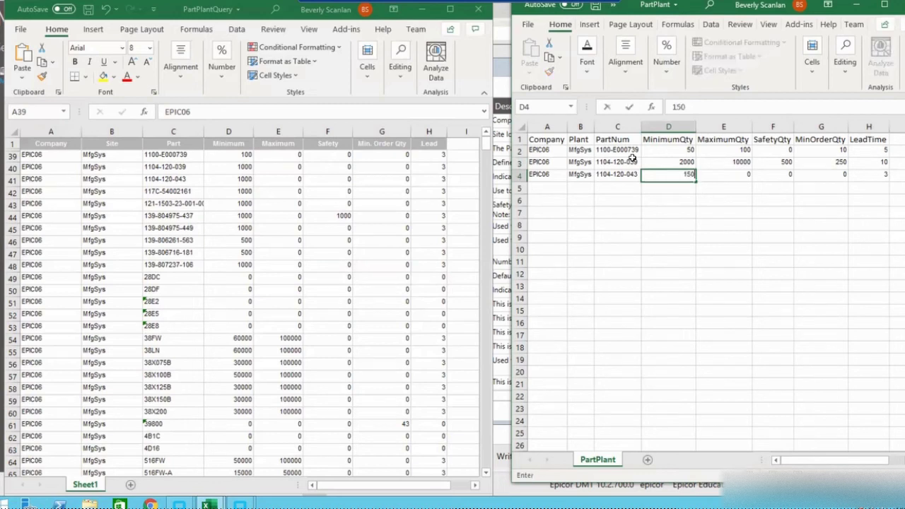
key(Tab)
key(Tab)
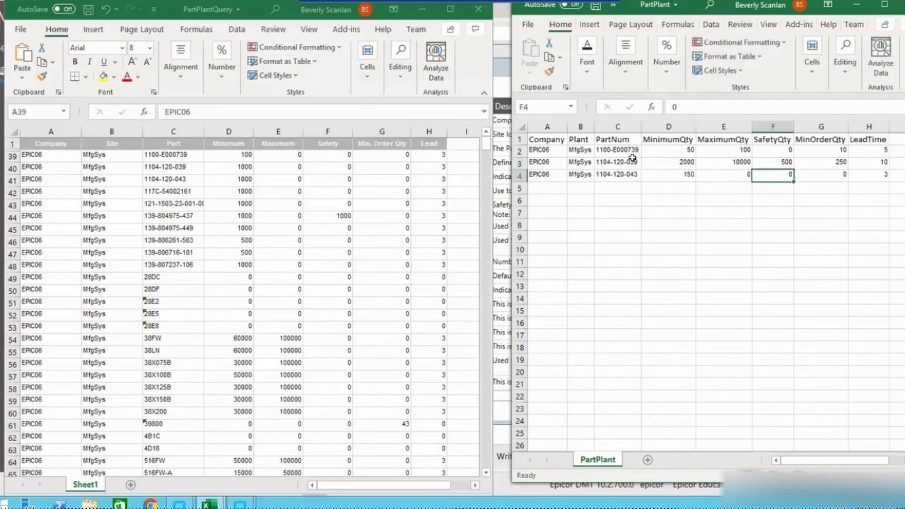
key(Tab)
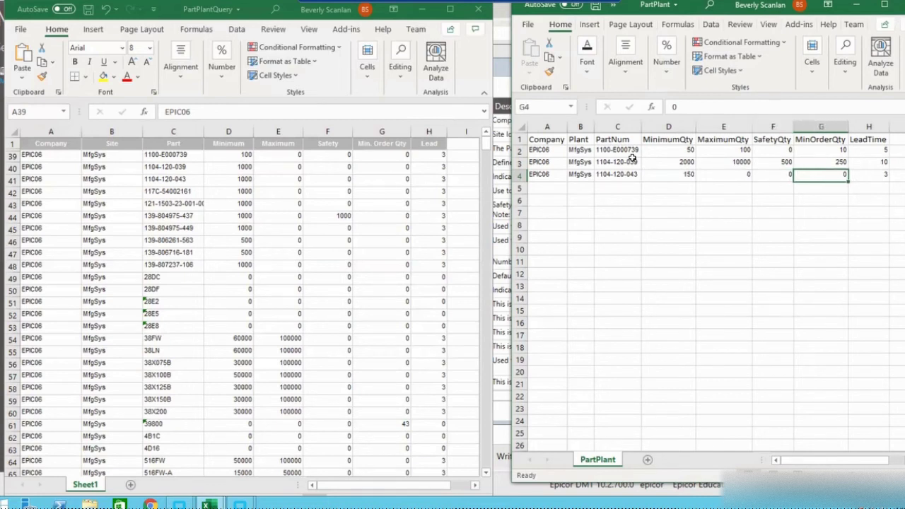
text(150)
key(Tab)
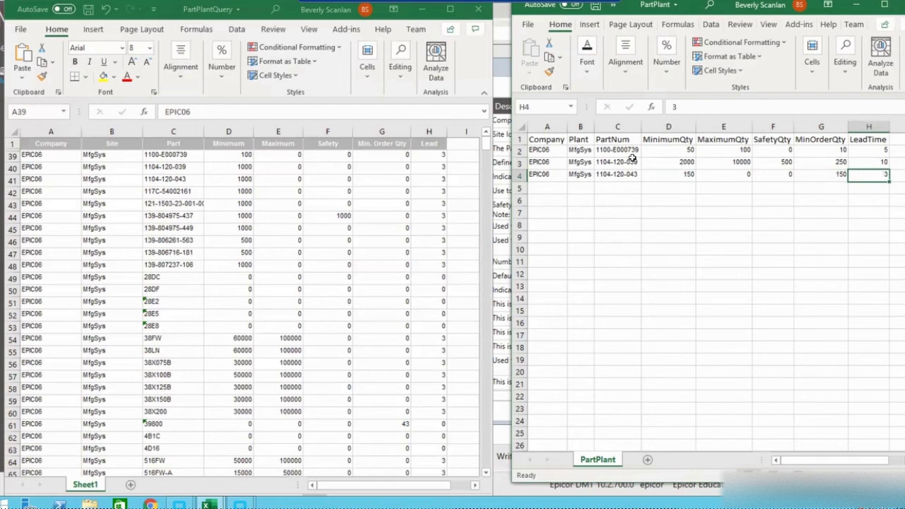
Save PartPlant.csv in Excel and load it as the Part Plant import source in DMT
click(597, 9)
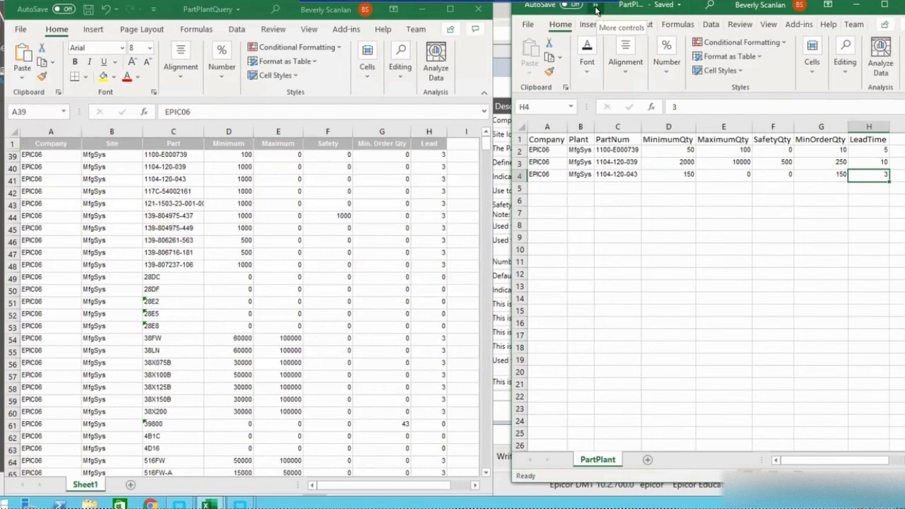
click(505, 16)
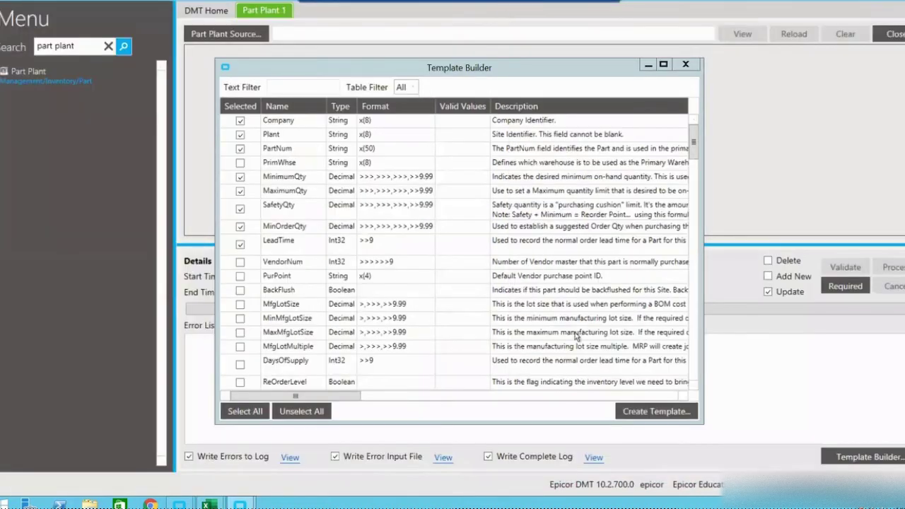
click(686, 65)
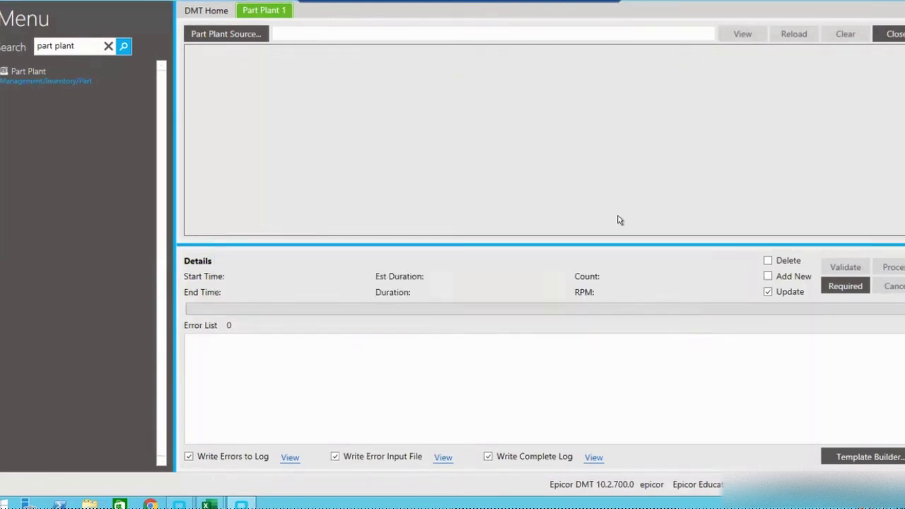
click(203, 36)
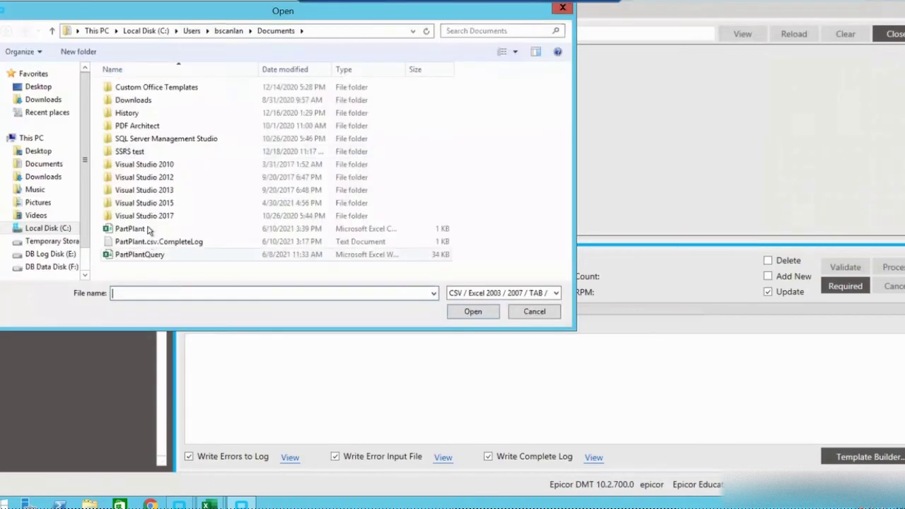
click(145, 229)
click(470, 311)
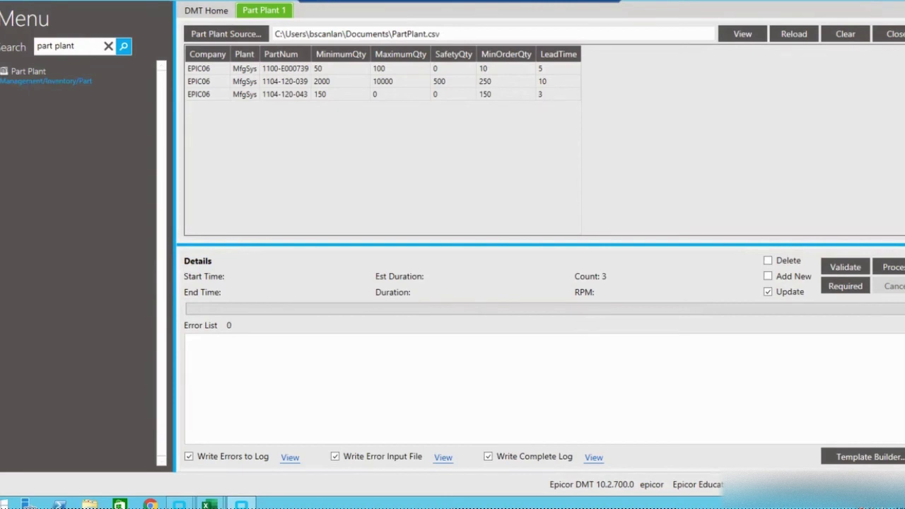
Validate the loaded PartPlant columns, then process the update import and acknowledge completion
click(865, 270)
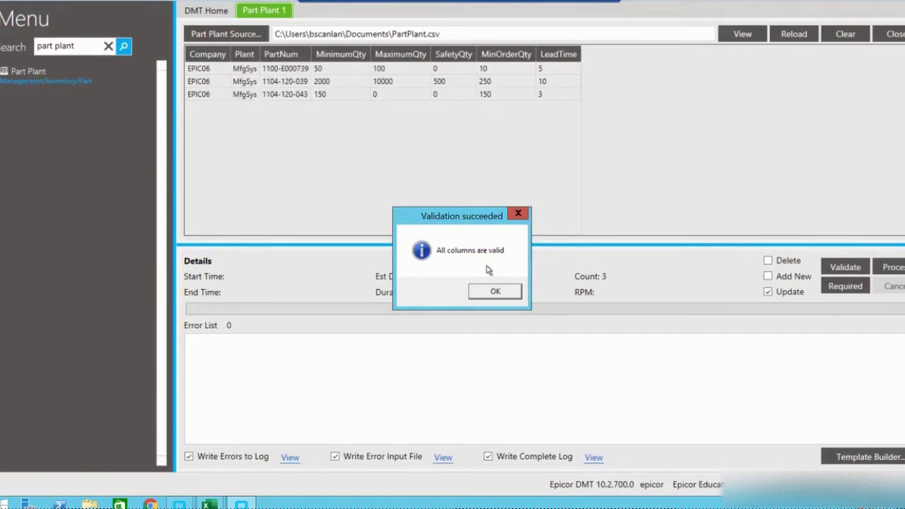
click(500, 291)
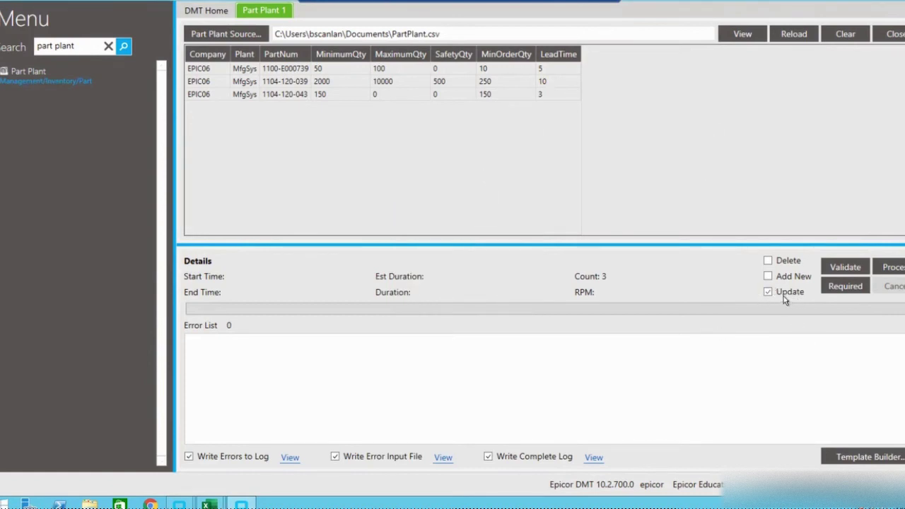
click(890, 268)
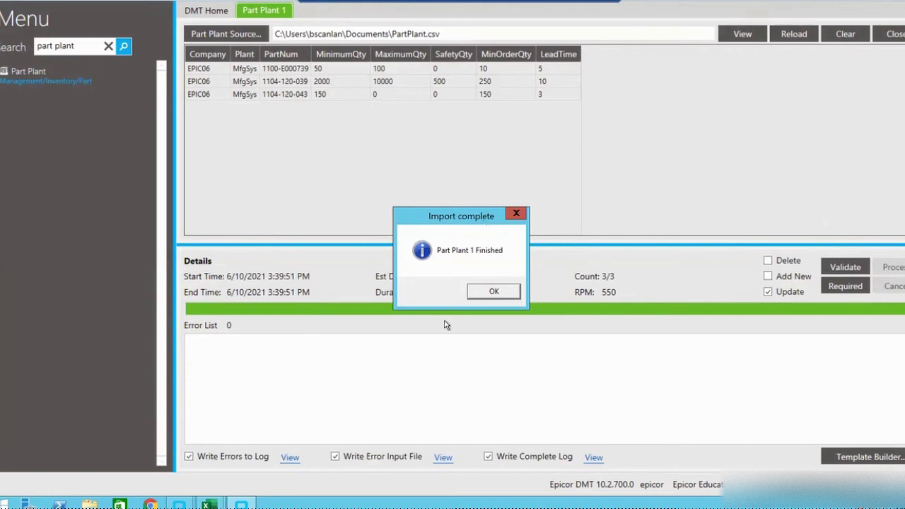
click(493, 291)
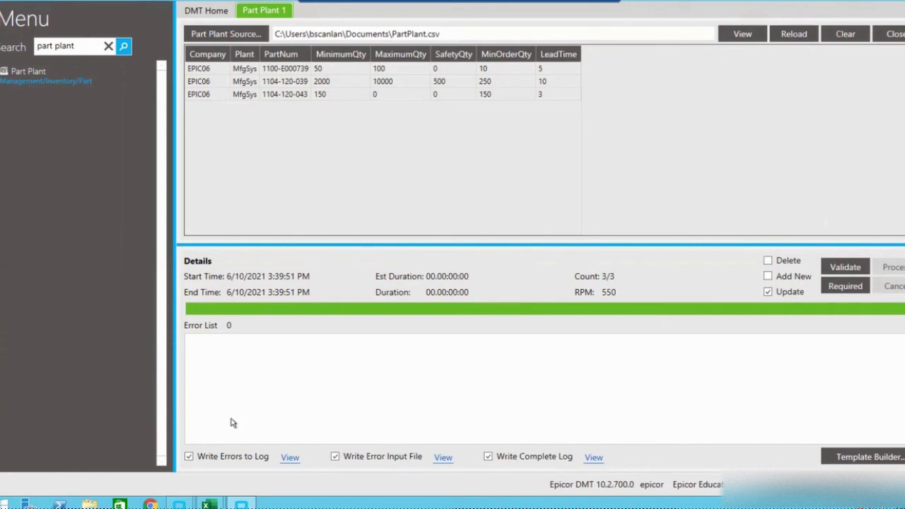
Bring Part Maintenance forward and show the current part's site planning values
mouse_move(180, 503)
click(256, 469)
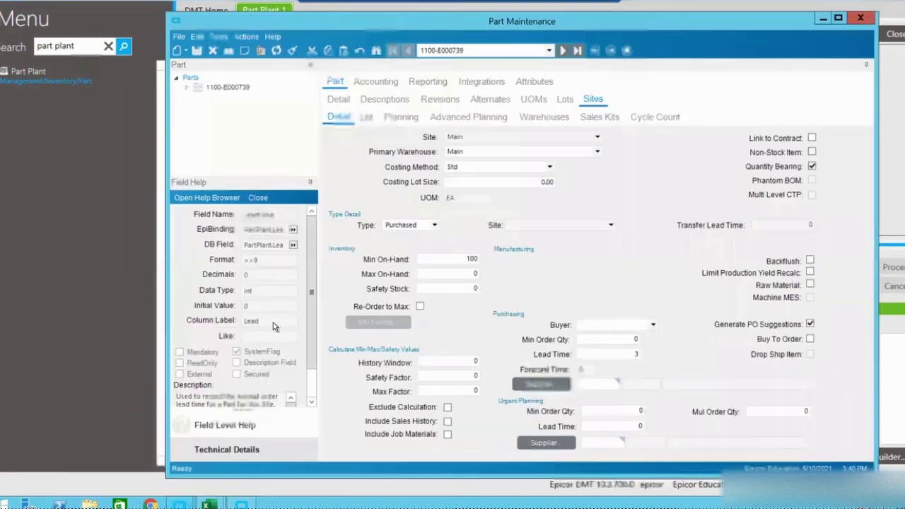
click(340, 99)
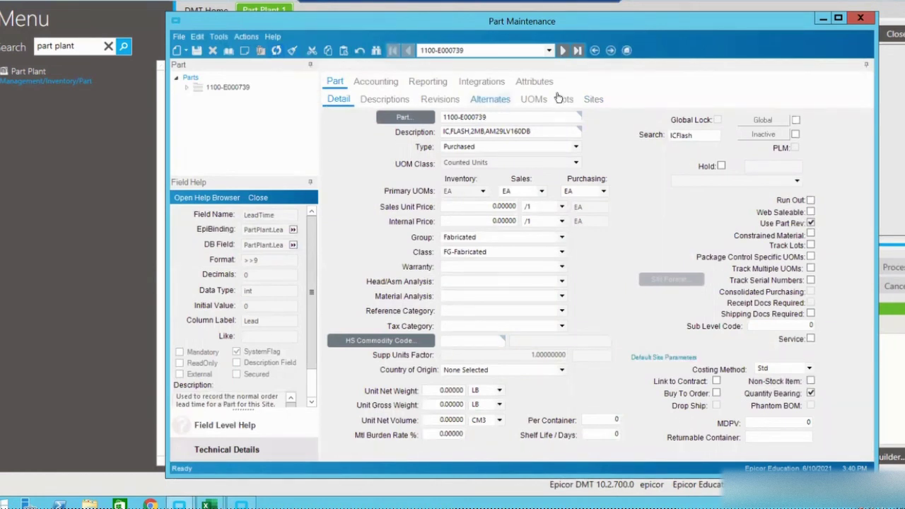
click(593, 103)
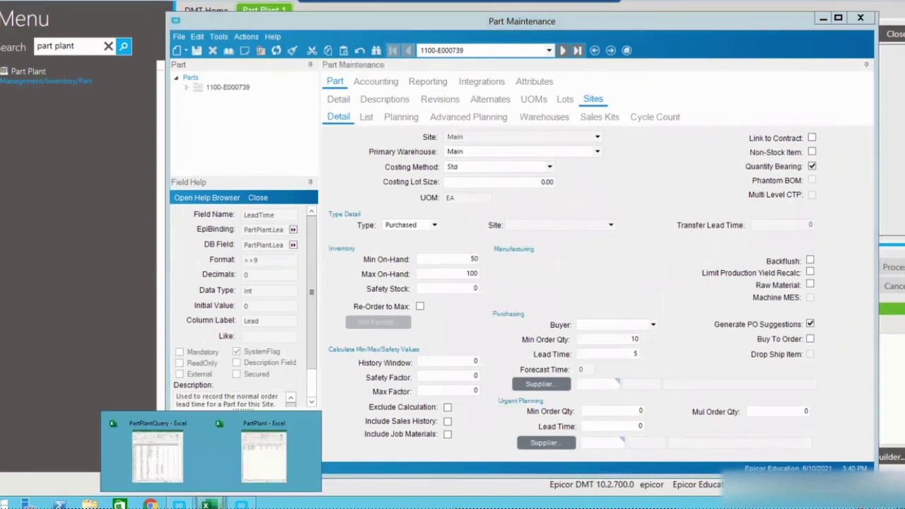
click(271, 472)
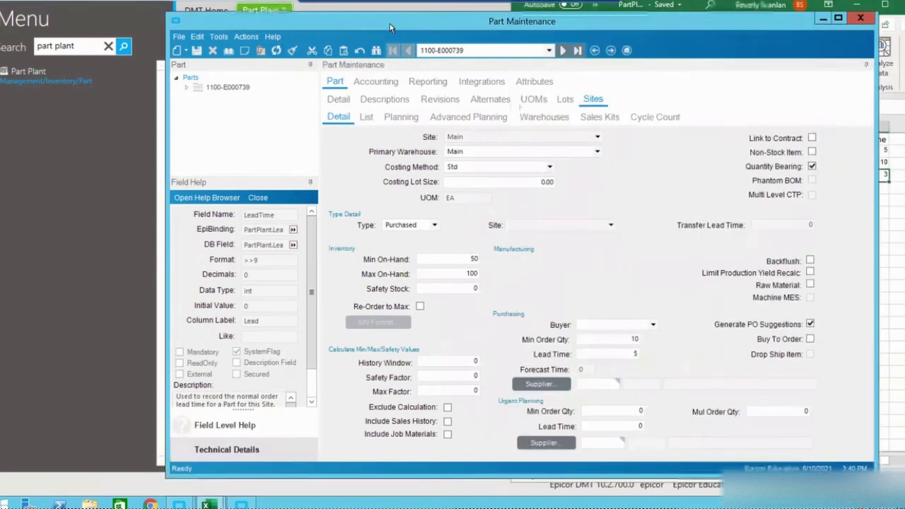
drag(389, 24, 167, 37)
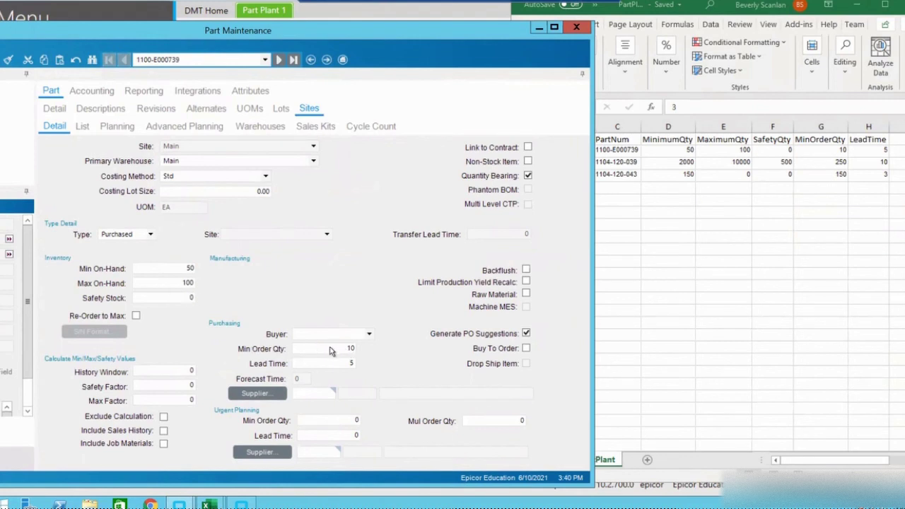
click(276, 61)
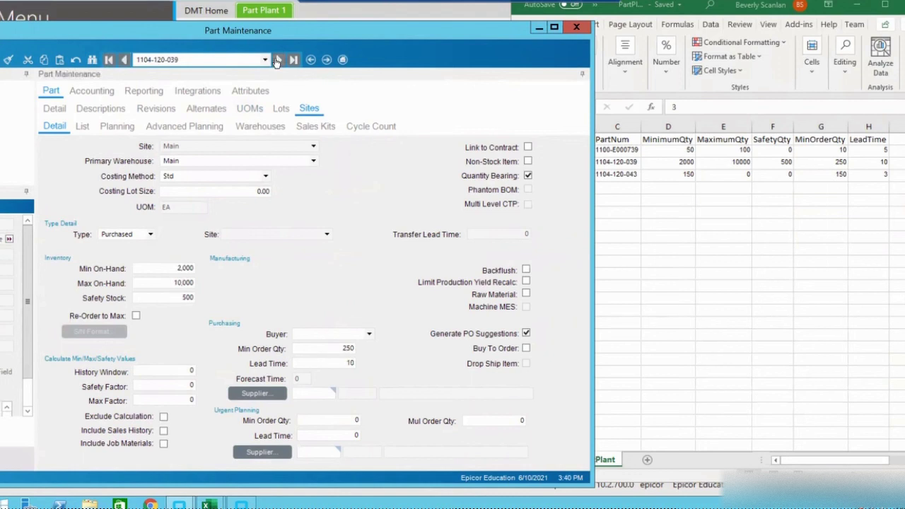